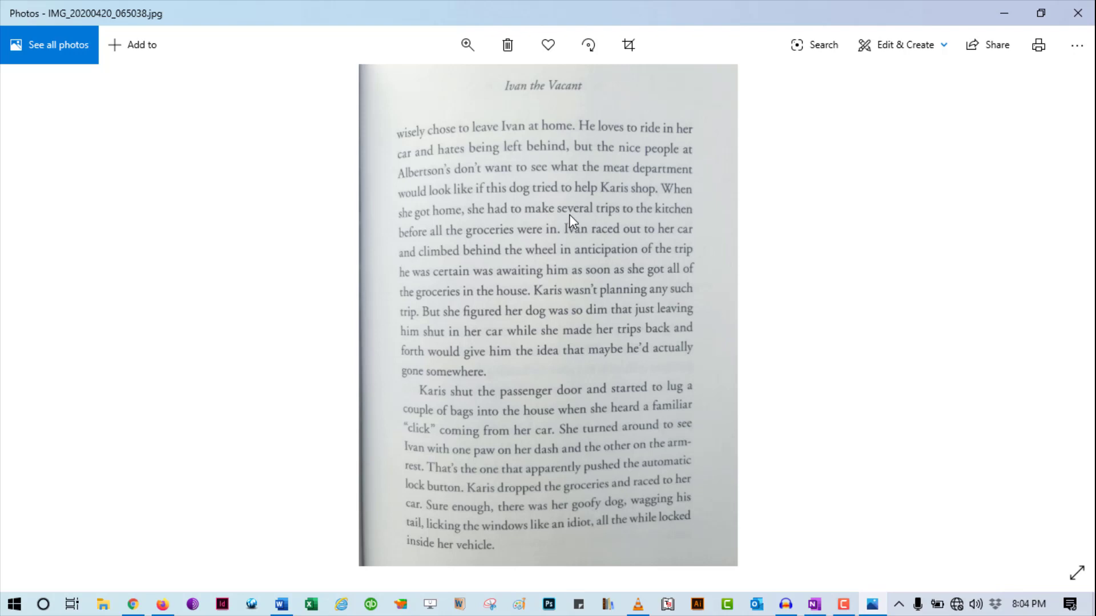
Step: Nudge the book-page photo icon to the right, then reopen it in Photos and minimize it again
{"action": "left_click", "coordinate": [1003, 13]}
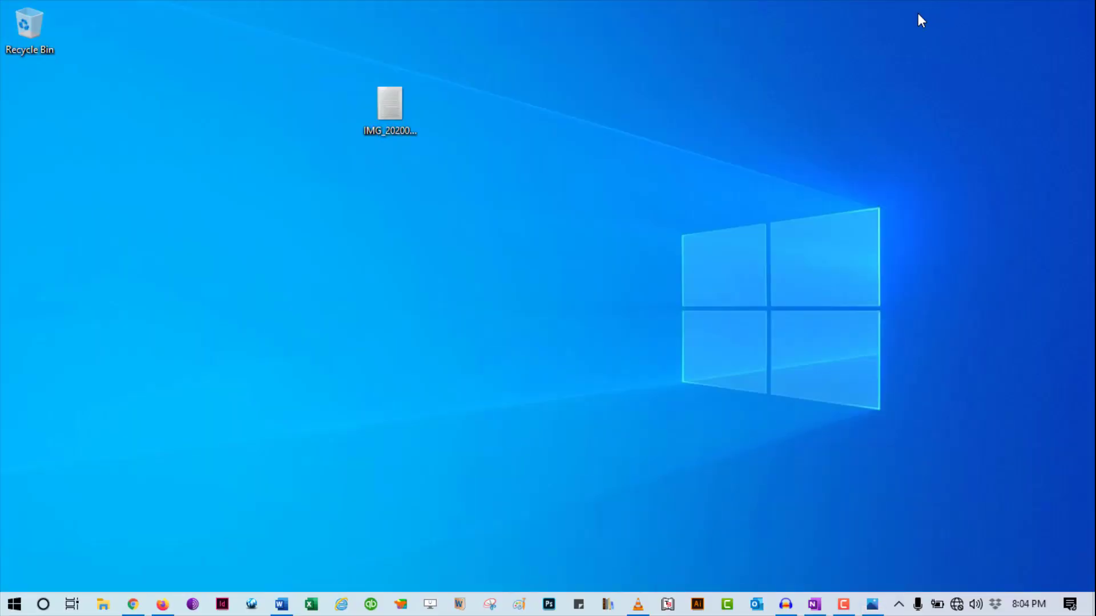
{"action": "left_click", "coordinate": [392, 118]}
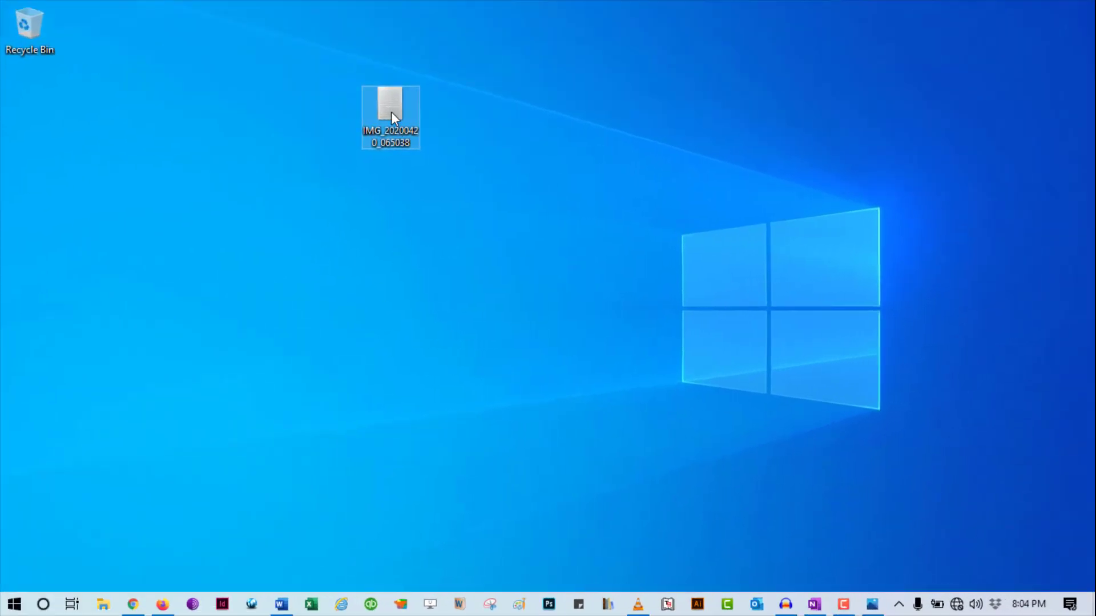
{"action": "left_click_drag", "start_coordinate": [392, 112], "coordinate": [429, 91]}
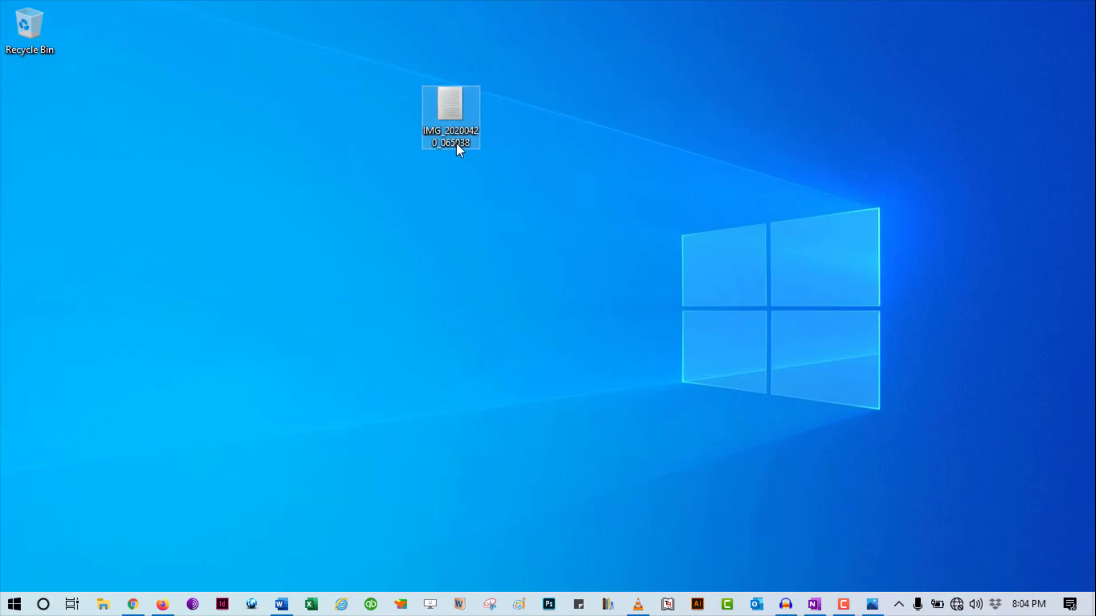
{"action": "double_click", "coordinate": [458, 108]}
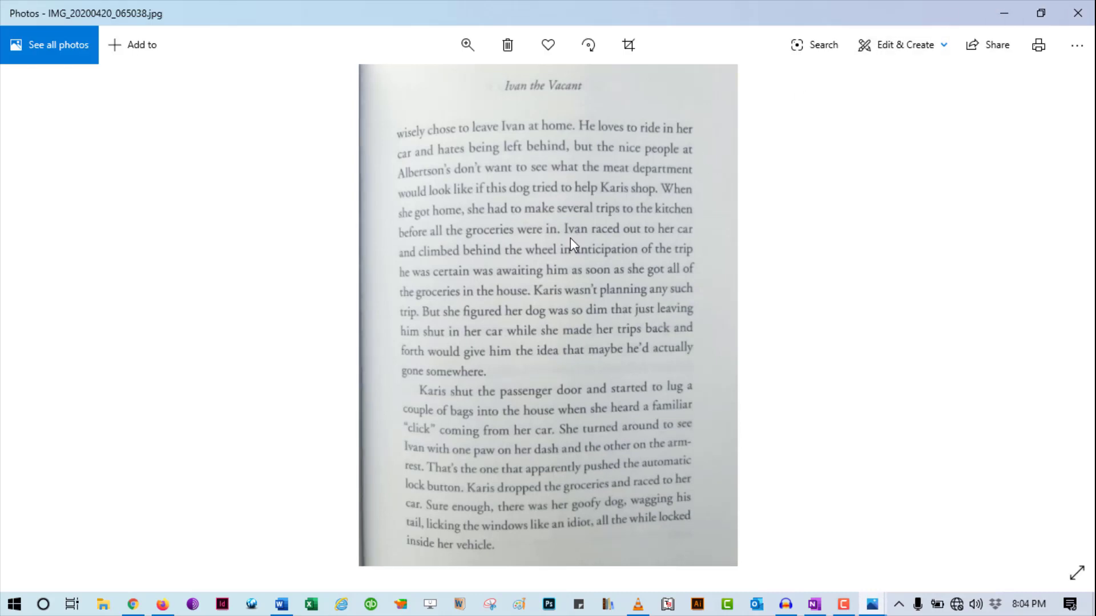
{"action": "left_click", "coordinate": [1007, 11]}
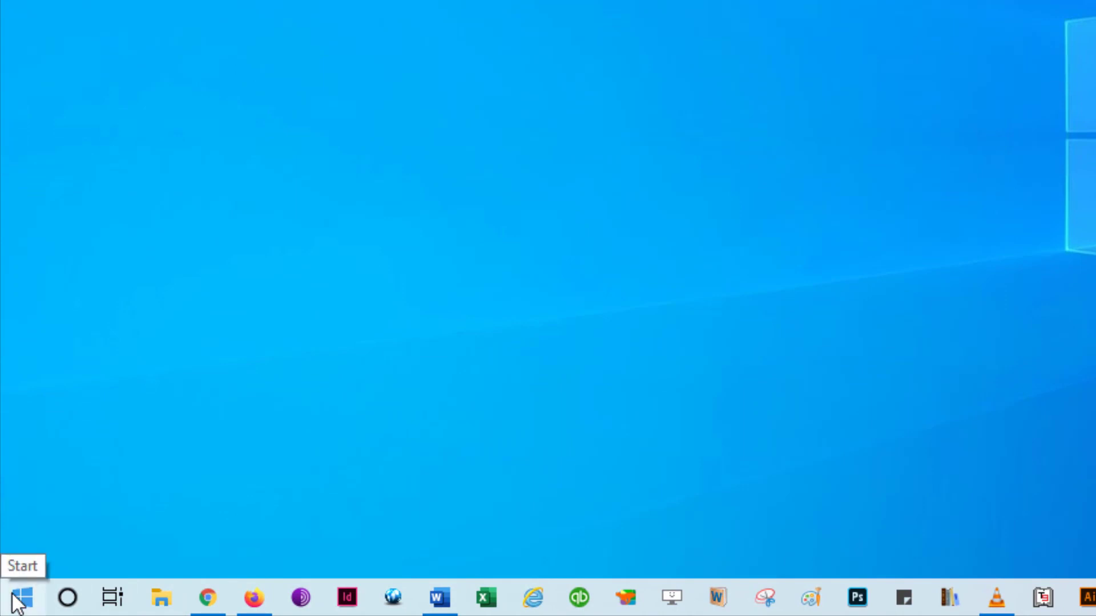
Step: Search the Start menu for 'OneNote' and launch OneNote 2016
{"action": "left_click", "coordinate": [17, 601]}
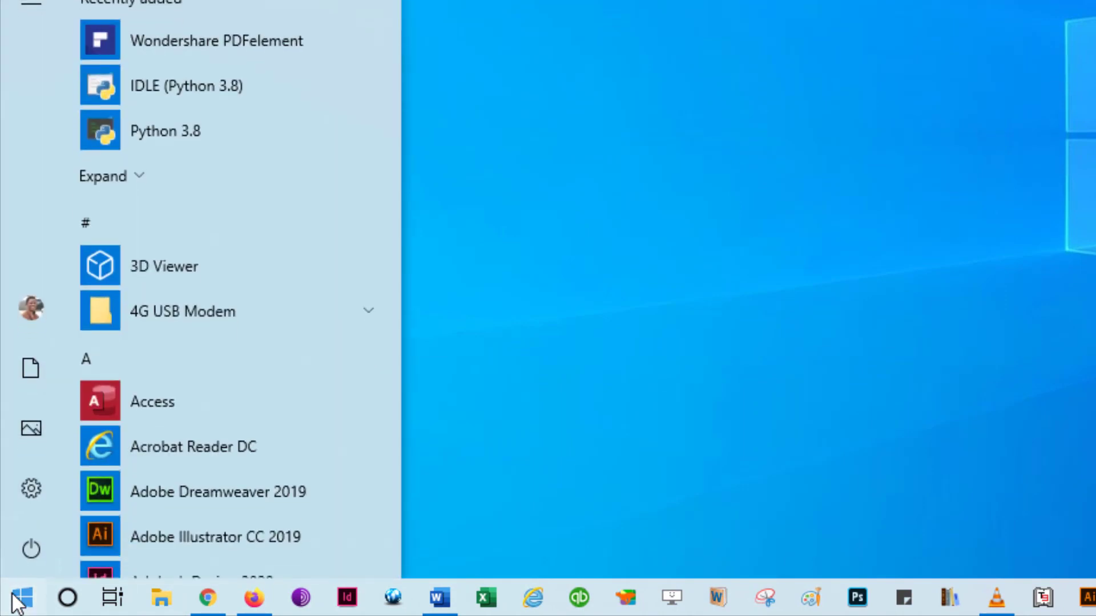
{"action": "type", "text": "One"}
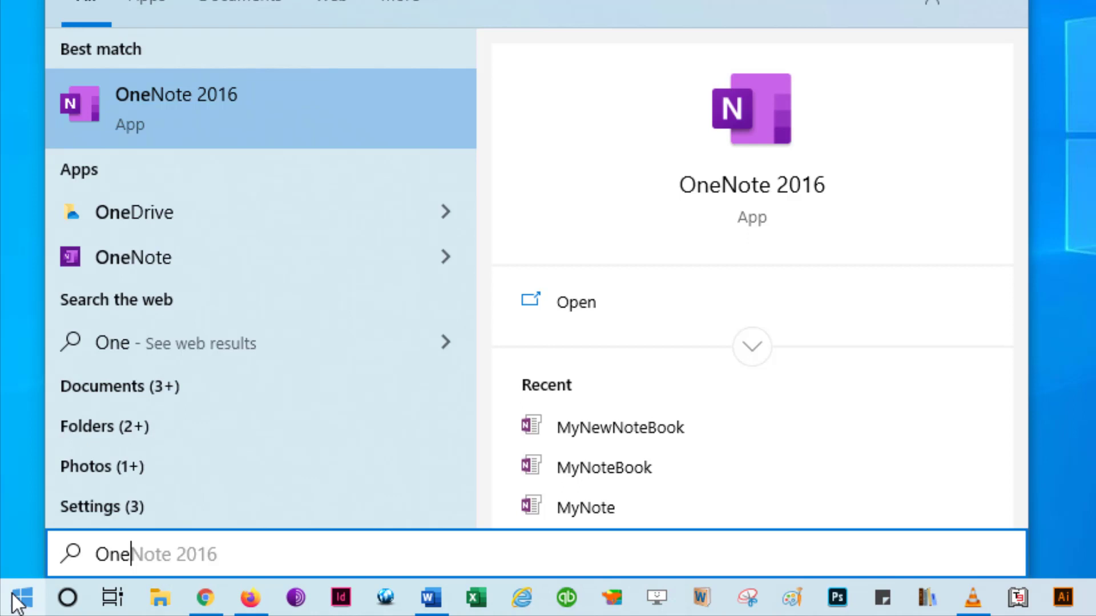
{"action": "type", "text": "Not"}
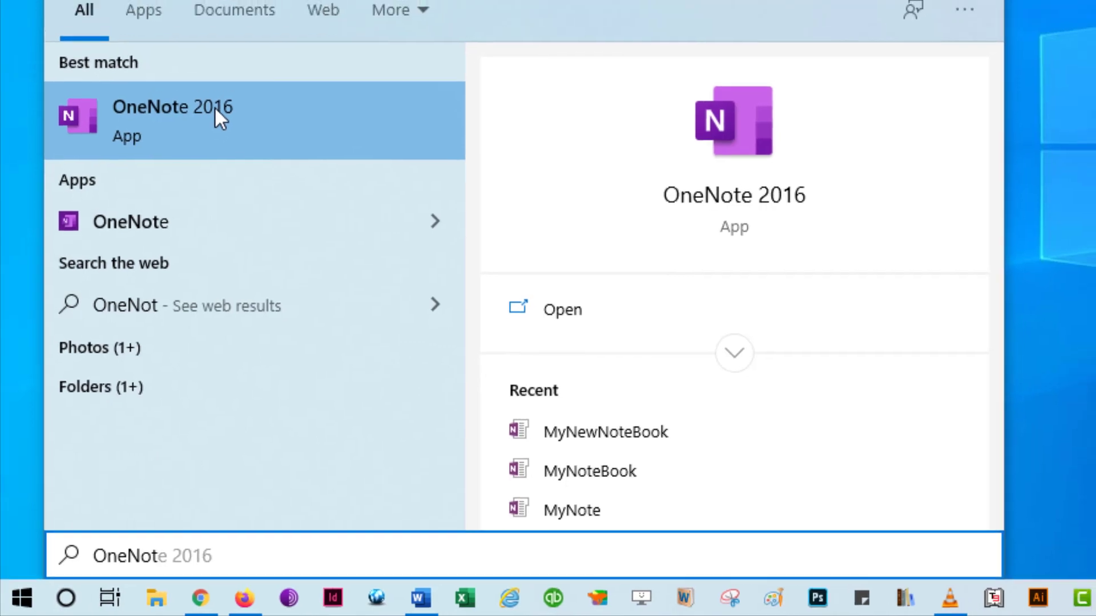
{"action": "left_click", "coordinate": [215, 109]}
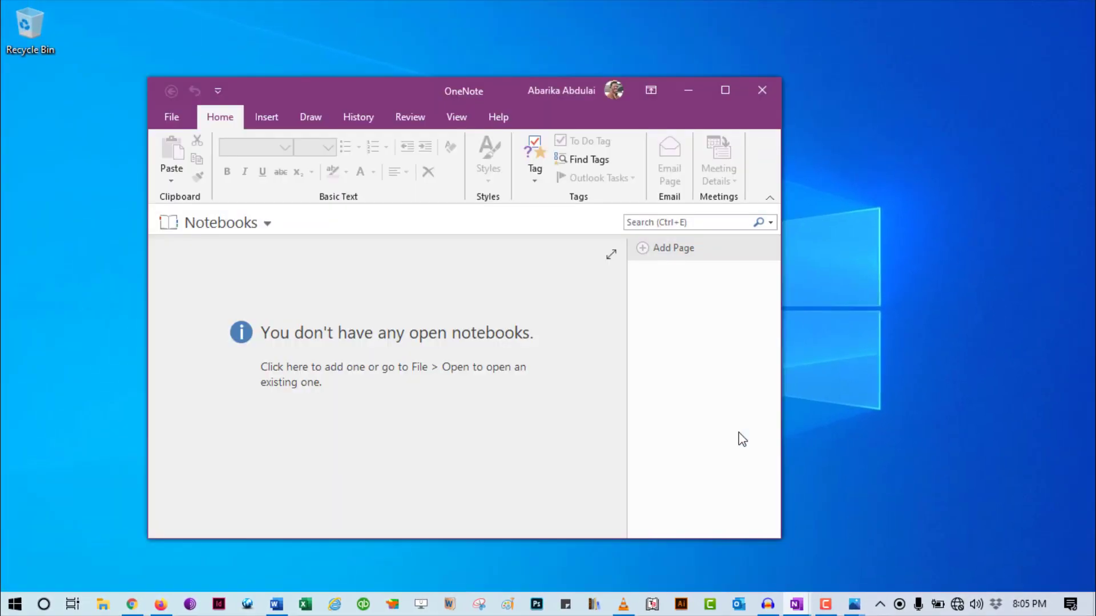
Step: Maximize OneNote and create a new OneDrive notebook named 'MyNoteBook1'
{"action": "left_click", "coordinate": [724, 90]}
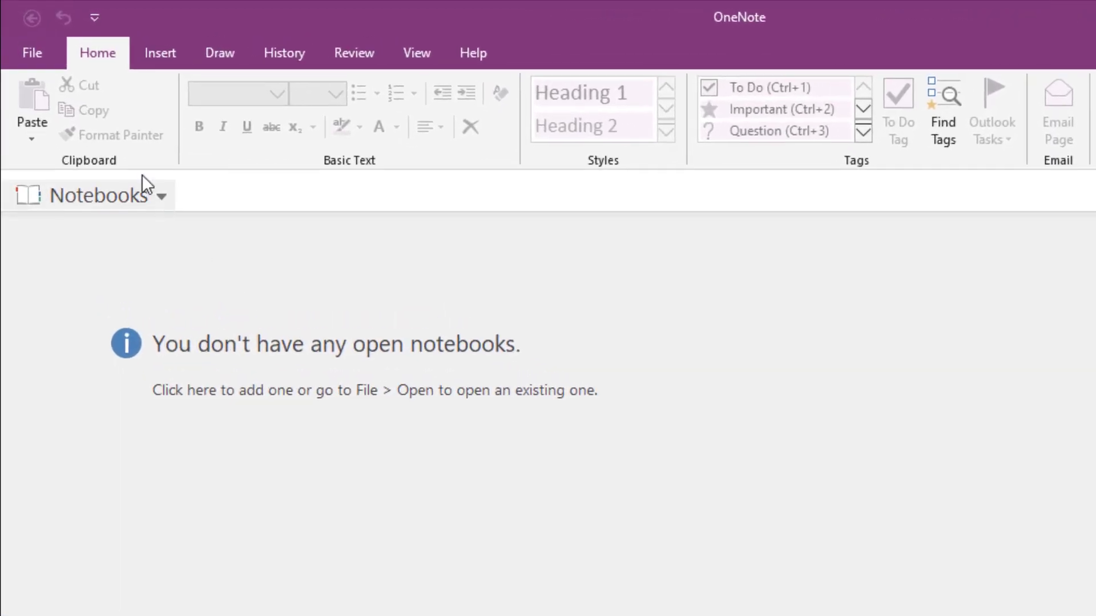
{"action": "left_click", "coordinate": [38, 55]}
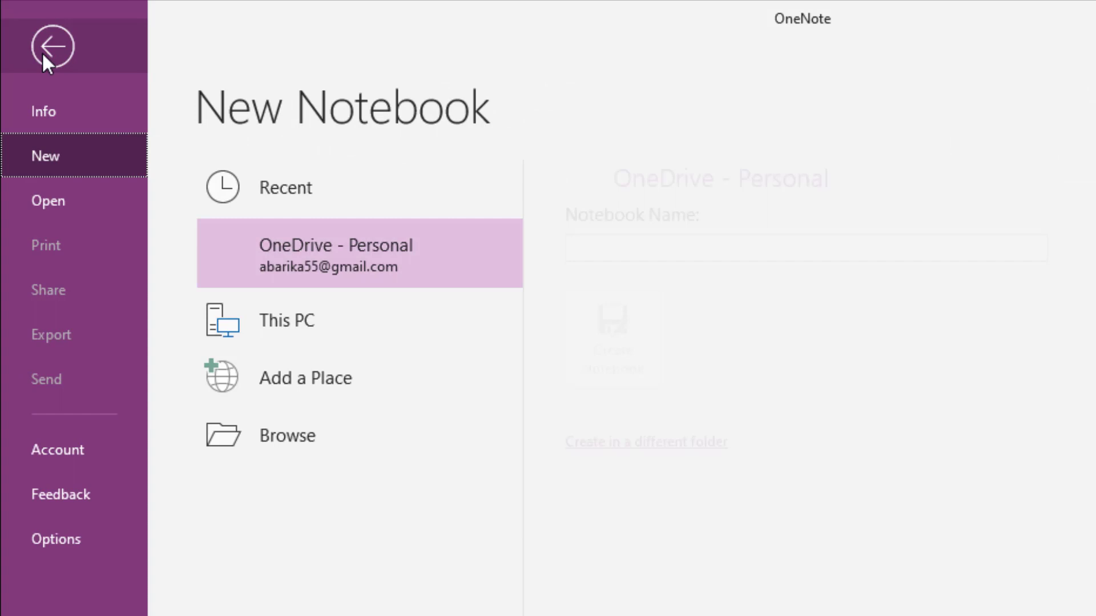
{"action": "left_click", "coordinate": [76, 169]}
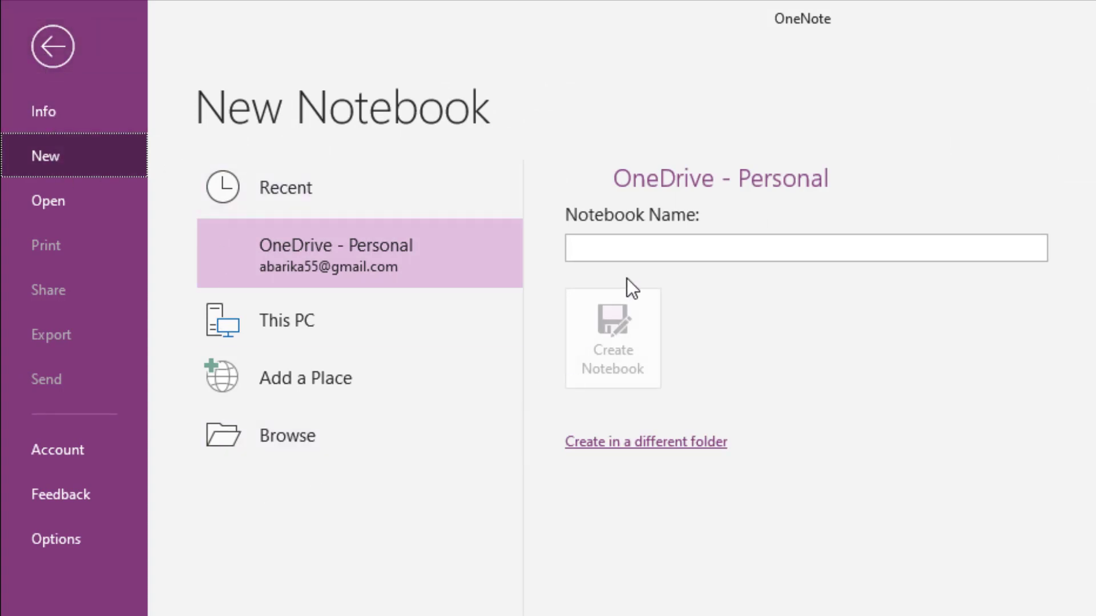
{"action": "left_click", "coordinate": [639, 250]}
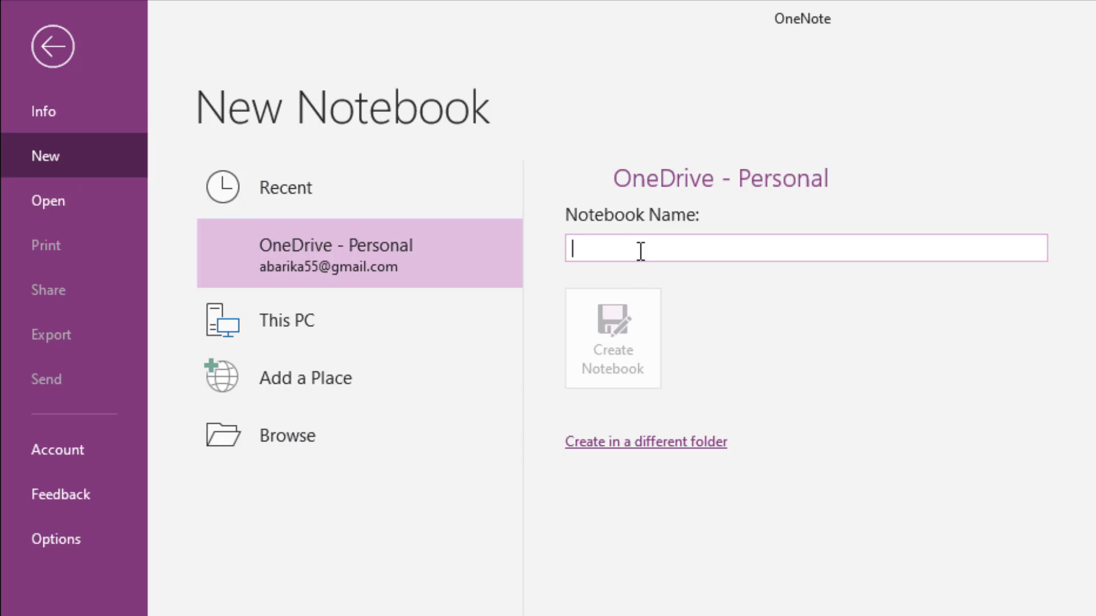
{"action": "type", "text": "MyNote"}
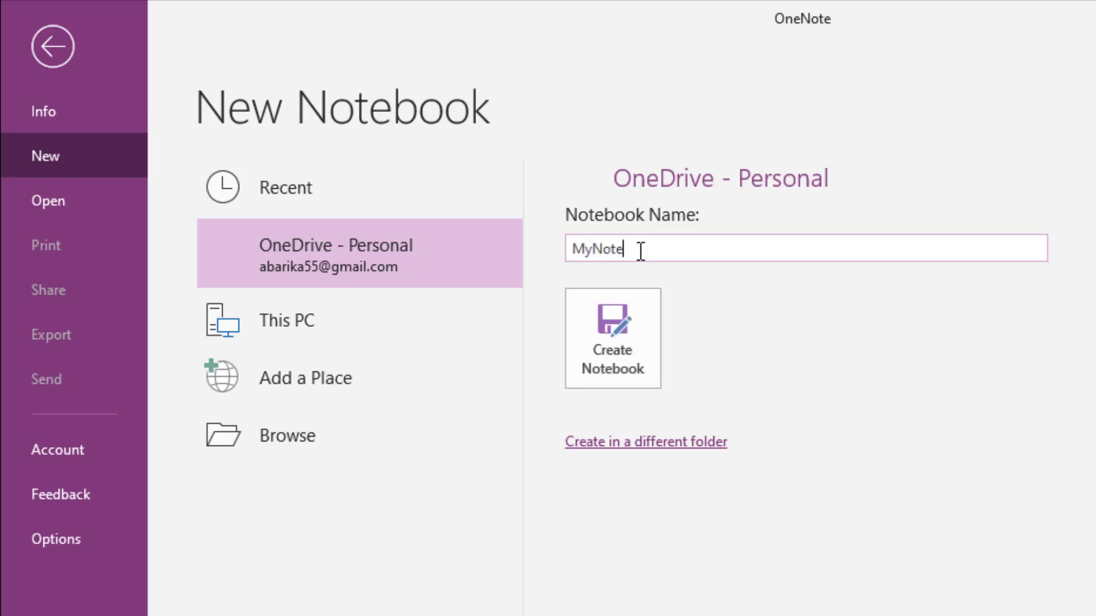
{"action": "type", "text": "Book1"}
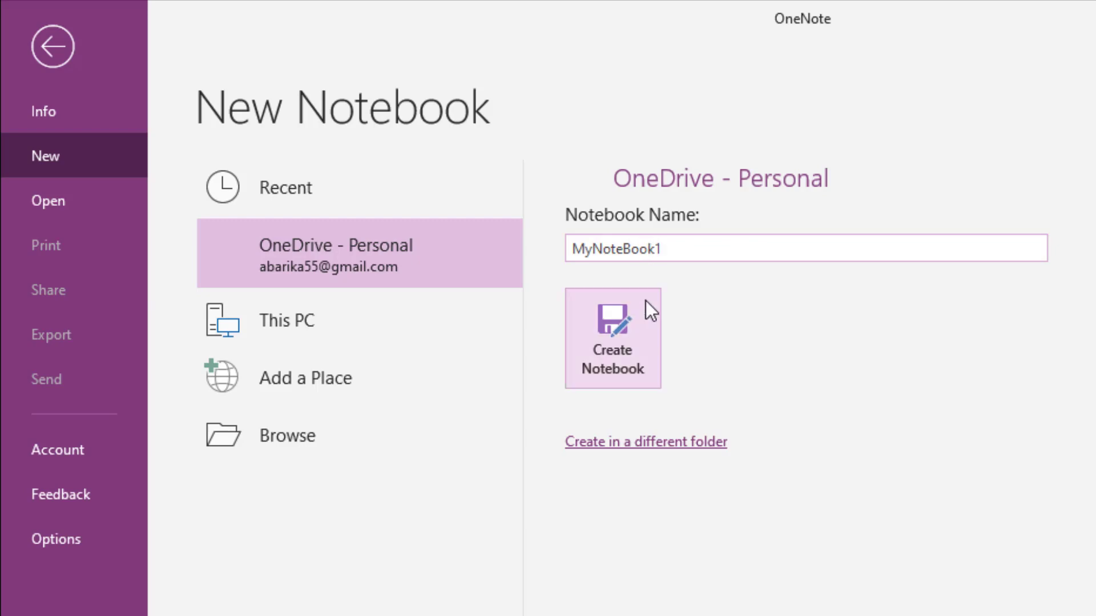
{"action": "left_click", "coordinate": [626, 351]}
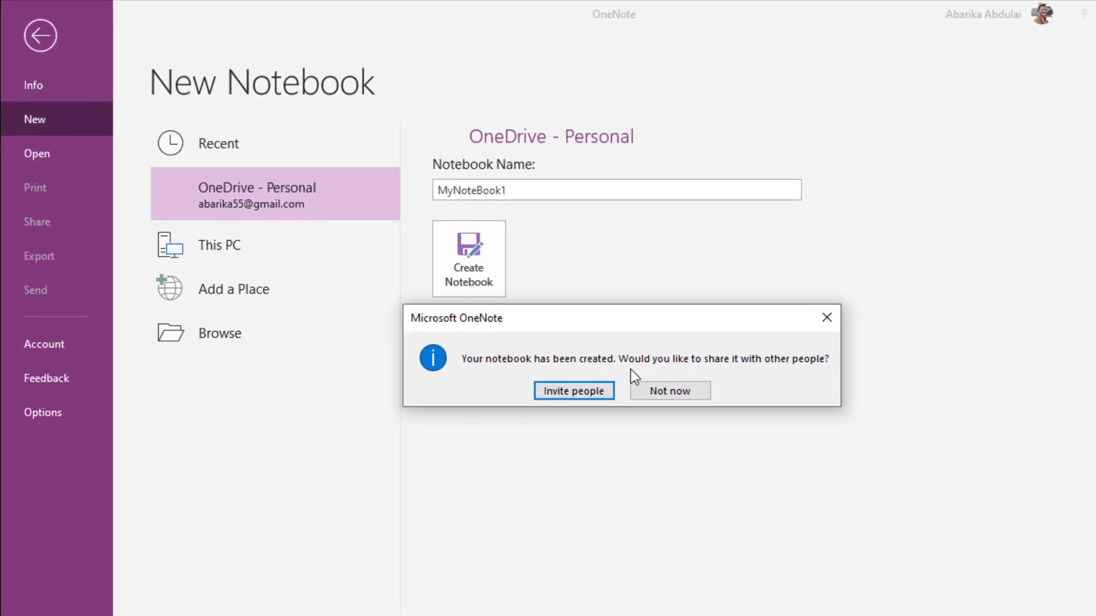
Step: Decline sharing with Not now, then add a new untitled page in New Section 1
{"action": "left_click", "coordinate": [666, 392]}
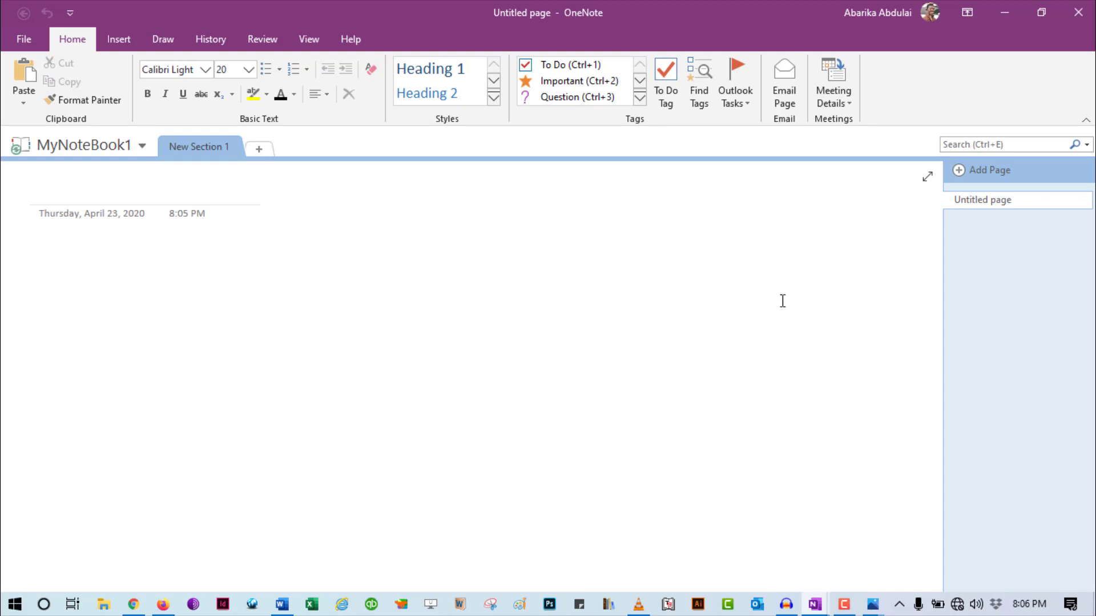
{"action": "left_click", "coordinate": [963, 171]}
{"action": "left_click", "coordinate": [991, 217]}
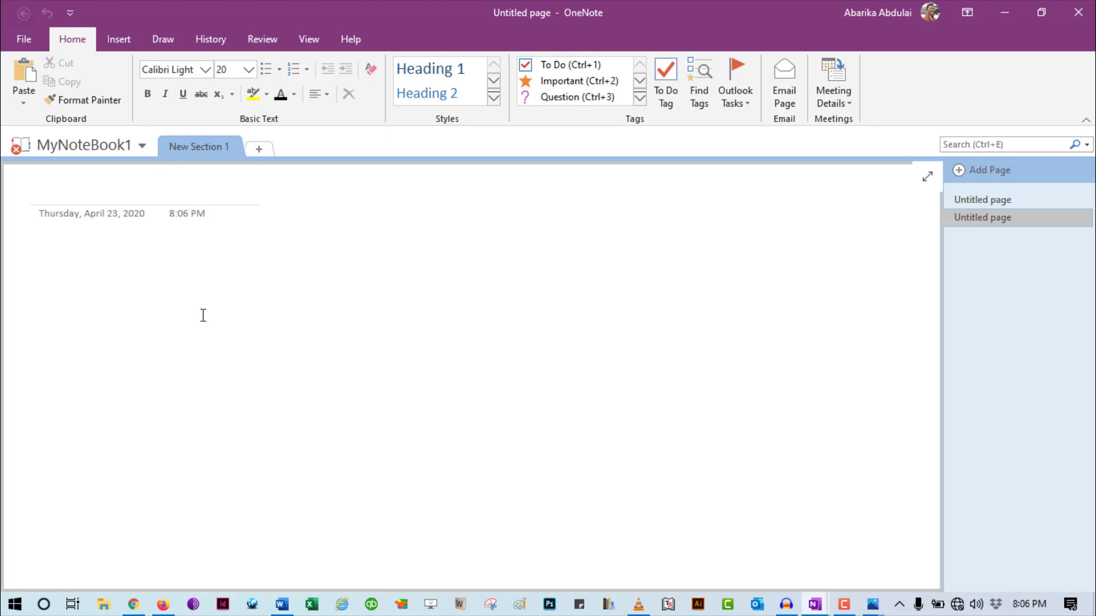
{"action": "left_click", "coordinate": [168, 292]}
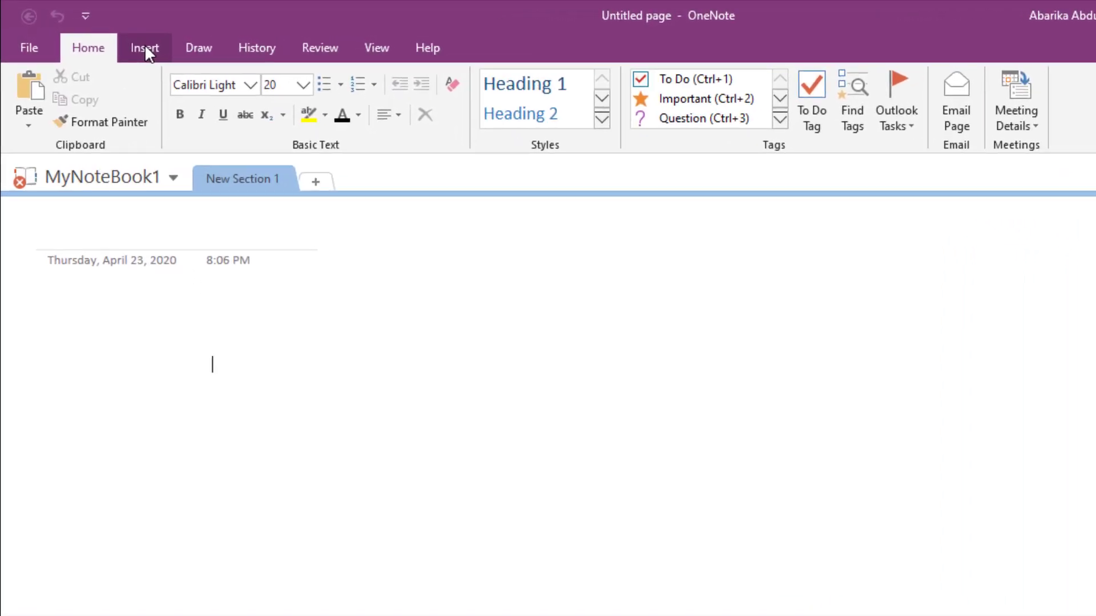
Step: Insert the Desktop picture IMG_20200420_065038 onto the untitled page
{"action": "left_click", "coordinate": [119, 39]}
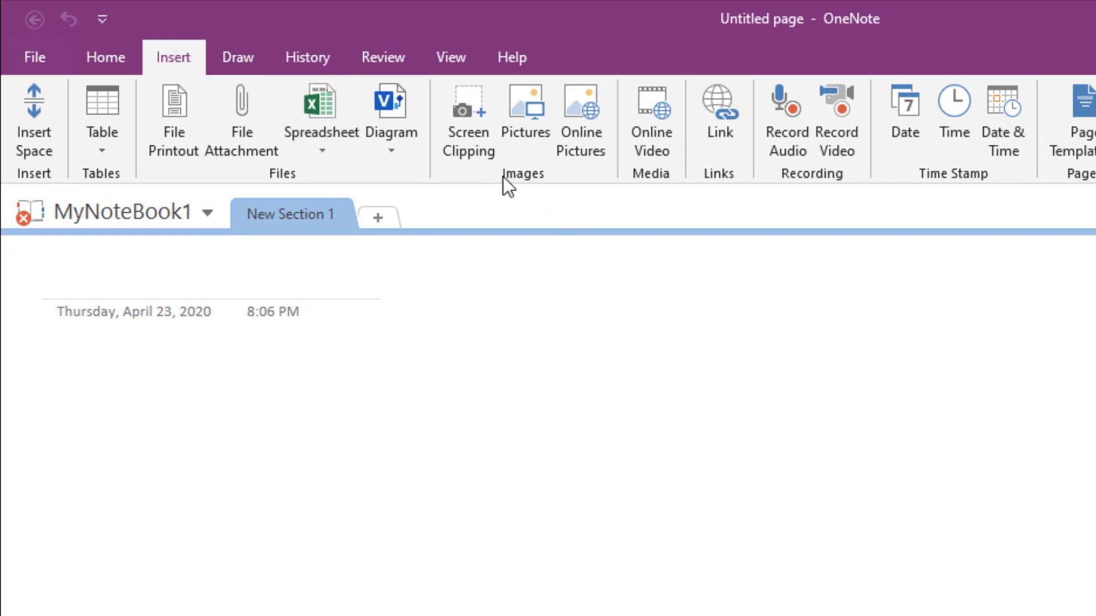
{"action": "left_click", "coordinate": [519, 107]}
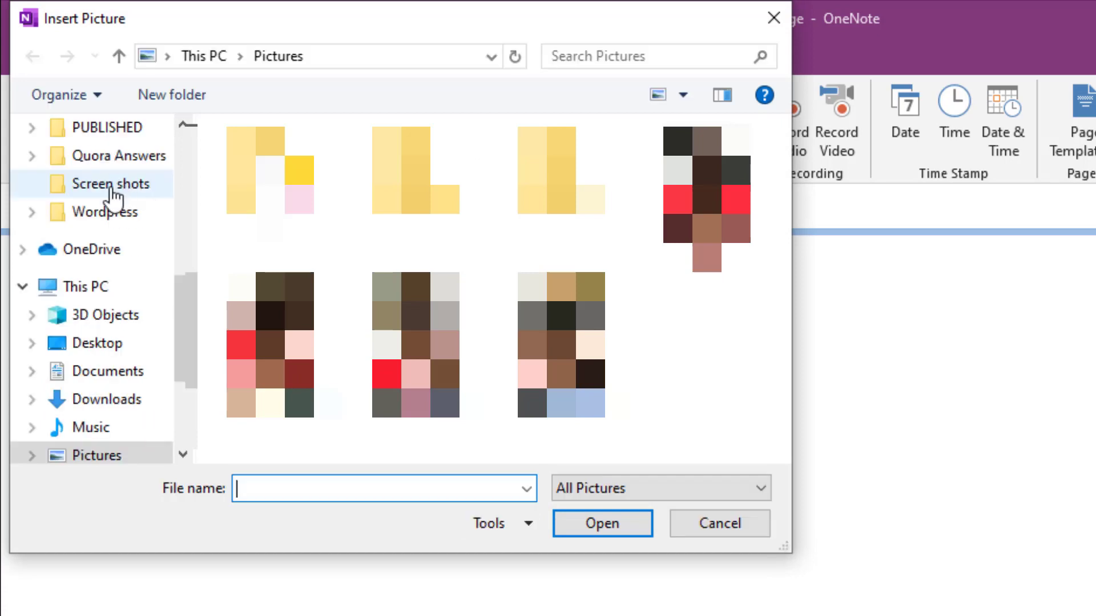
{"action": "left_click", "coordinate": [108, 346]}
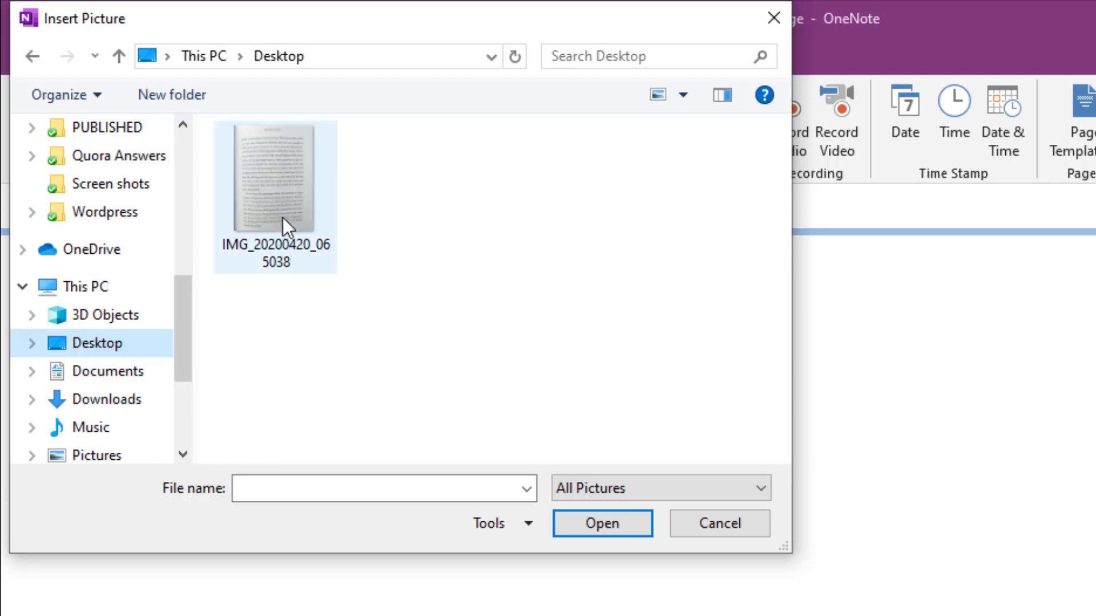
{"action": "left_click", "coordinate": [283, 194]}
{"action": "left_click", "coordinate": [584, 525]}
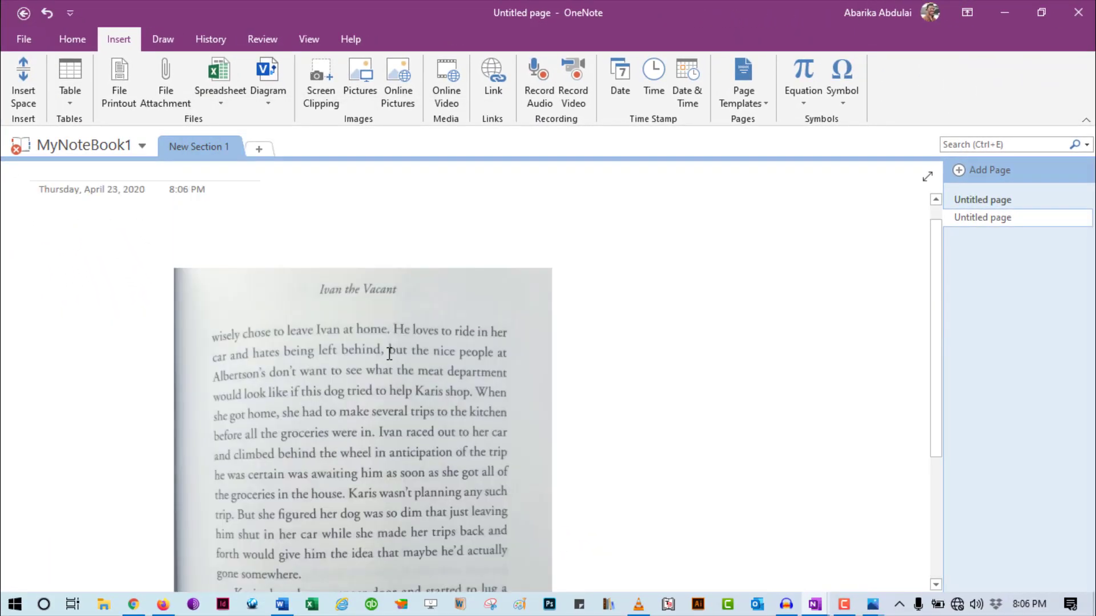
Step: Copy the text recognized in the 'Ivan the Vacant' book-page photo from its right-click menu
{"action": "scroll", "coordinate": [389, 353], "scroll_direction": "down", "scroll_amount": 3}
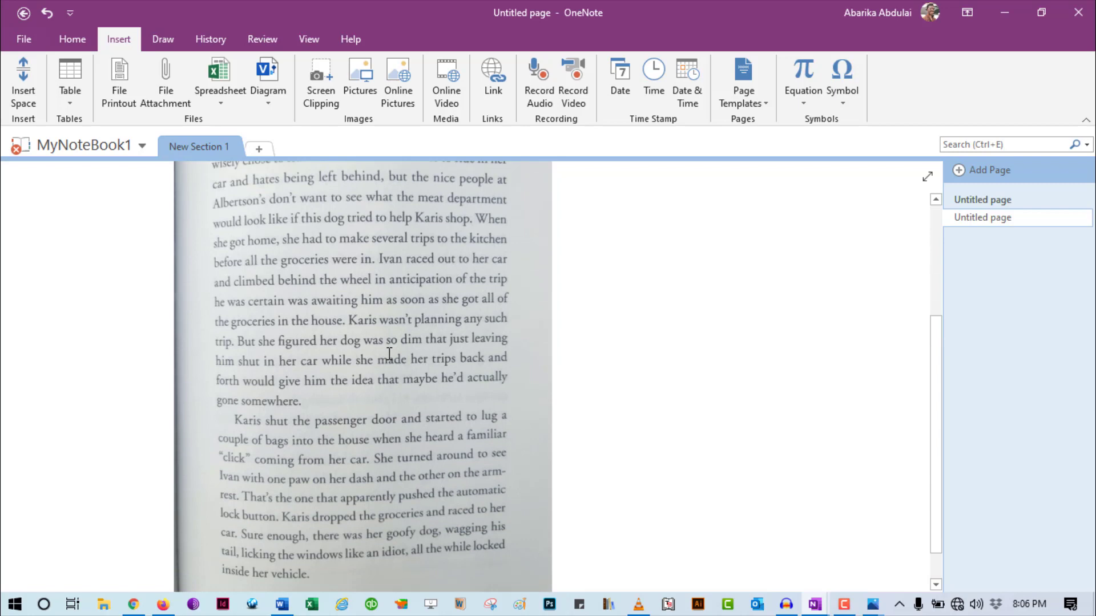
{"action": "scroll", "coordinate": [389, 354], "scroll_direction": "up", "scroll_amount": 2}
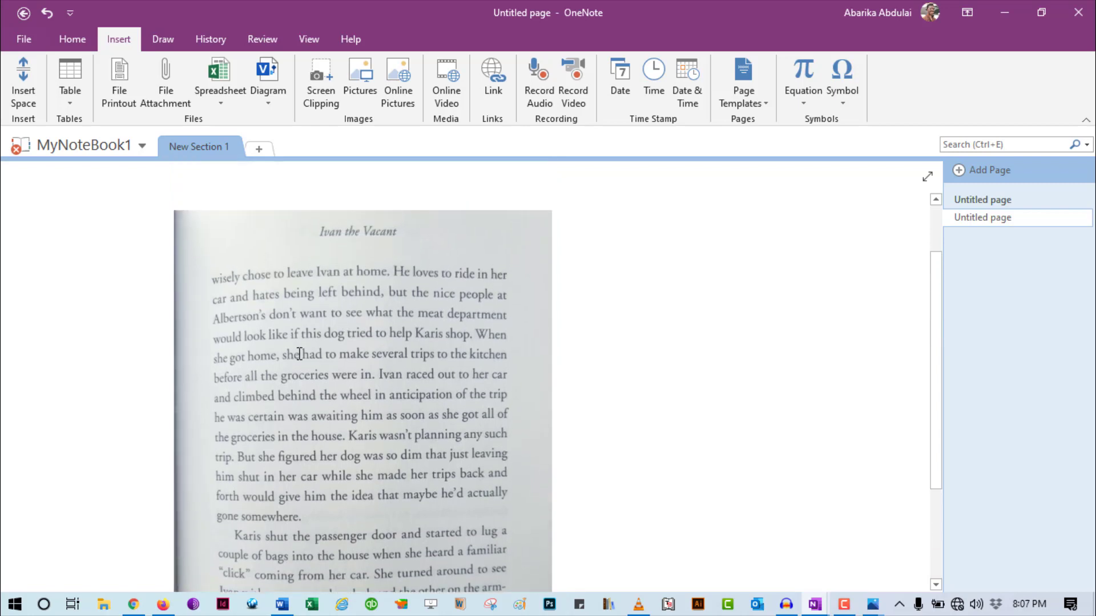
{"action": "right_click", "coordinate": [281, 280]}
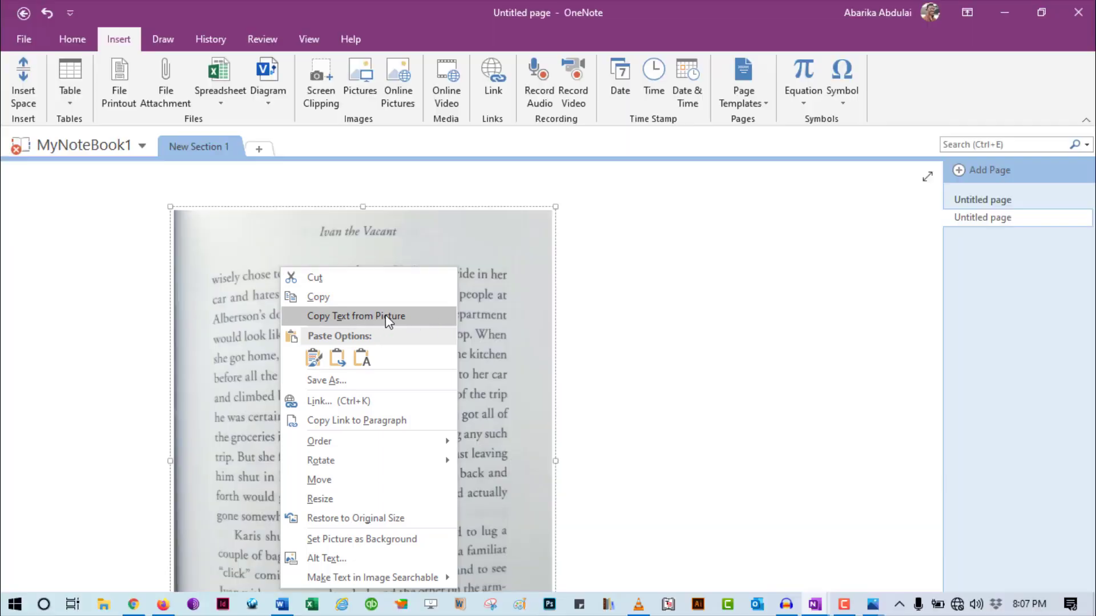
{"action": "left_click", "coordinate": [385, 316]}
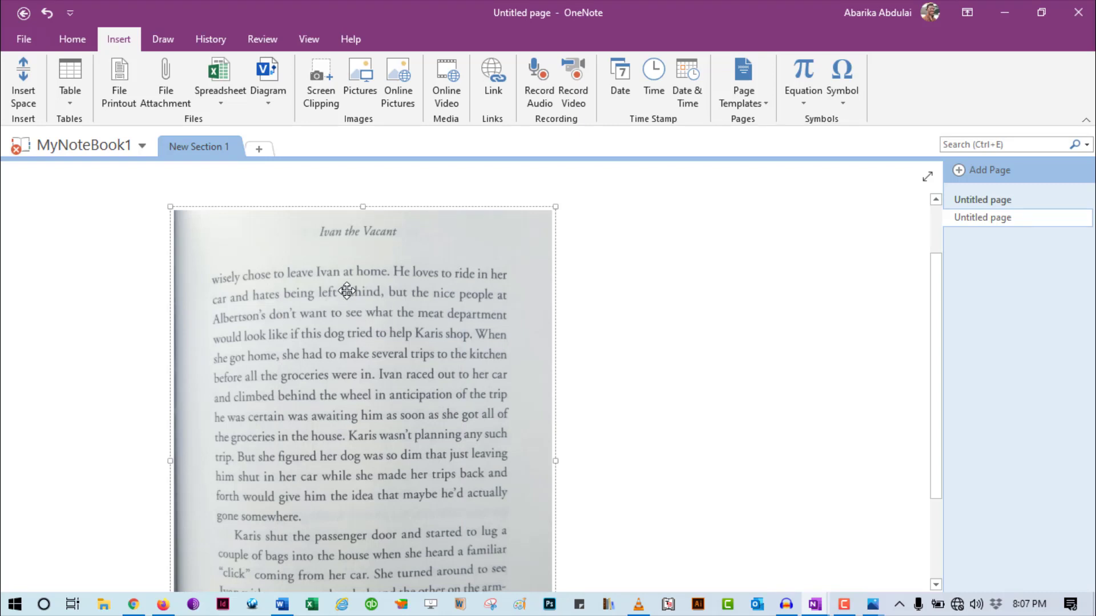
{"action": "scroll", "coordinate": [346, 291], "scroll_direction": "up", "scroll_amount": 2}
{"action": "scroll", "coordinate": [347, 290], "scroll_direction": "down", "scroll_amount": 4}
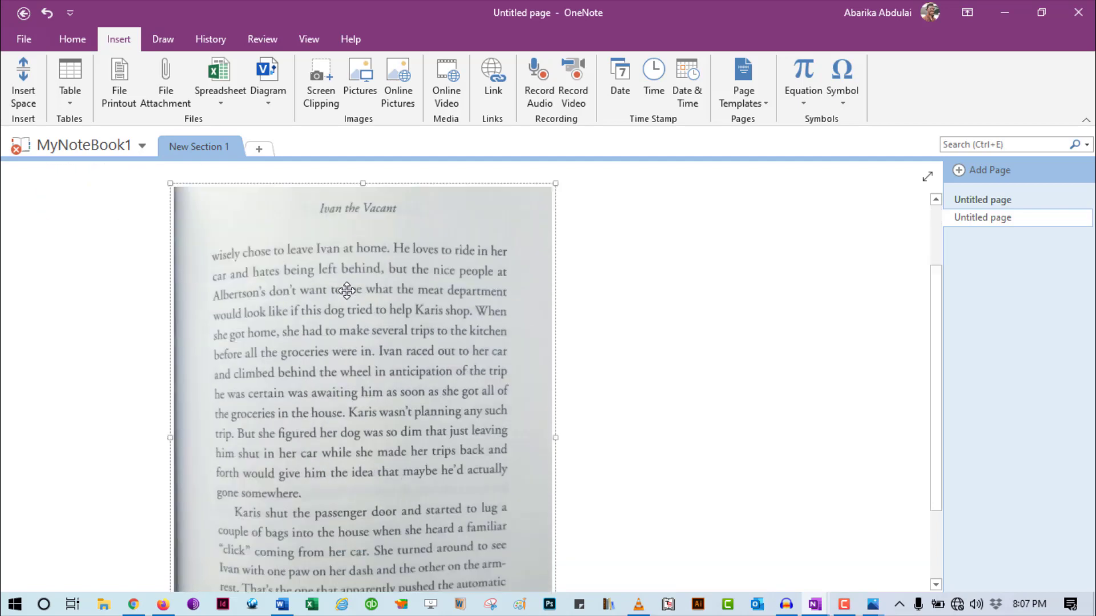
{"action": "scroll", "coordinate": [346, 290], "scroll_direction": "up", "scroll_amount": 3}
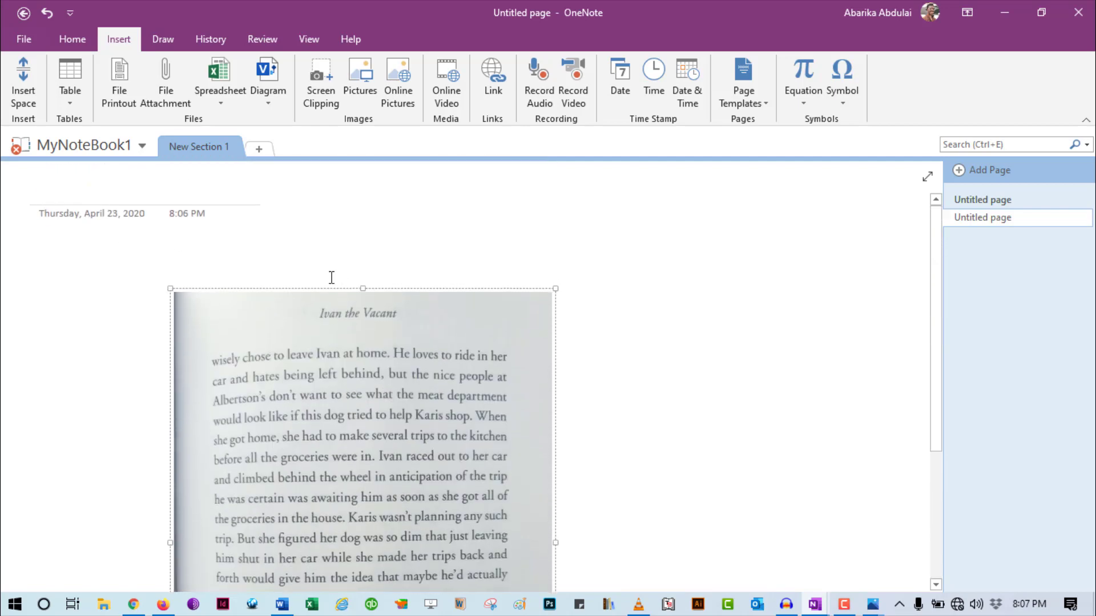
Step: Add New Section 2 and paste the copied 'Ivan the Vacant' text onto its page
{"action": "left_click", "coordinate": [264, 152]}
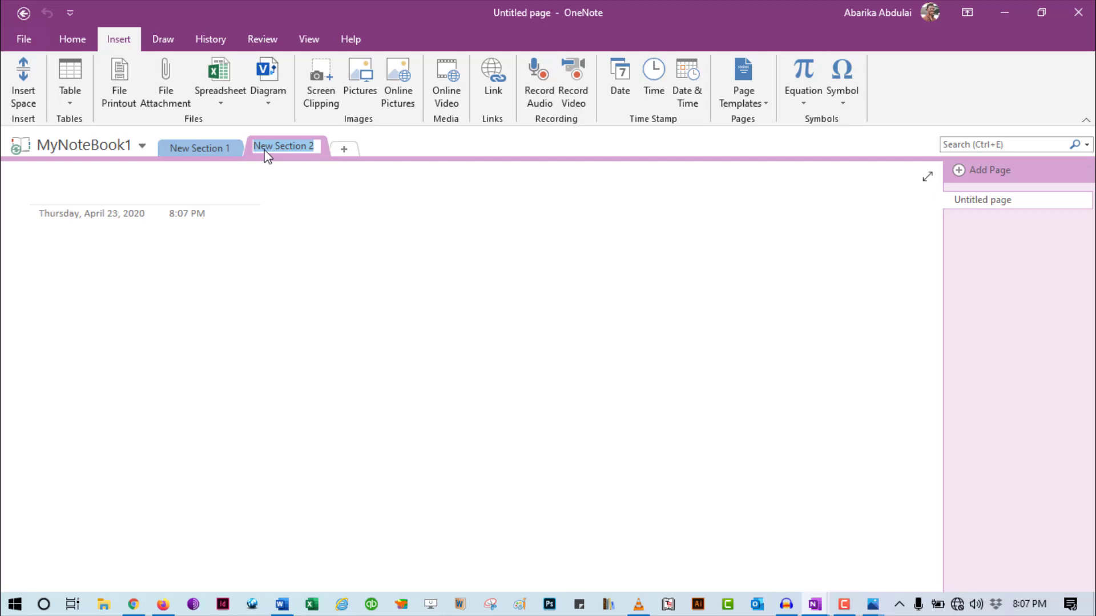
{"action": "left_click", "coordinate": [182, 274]}
{"action": "key", "text": "ctrl+v"}
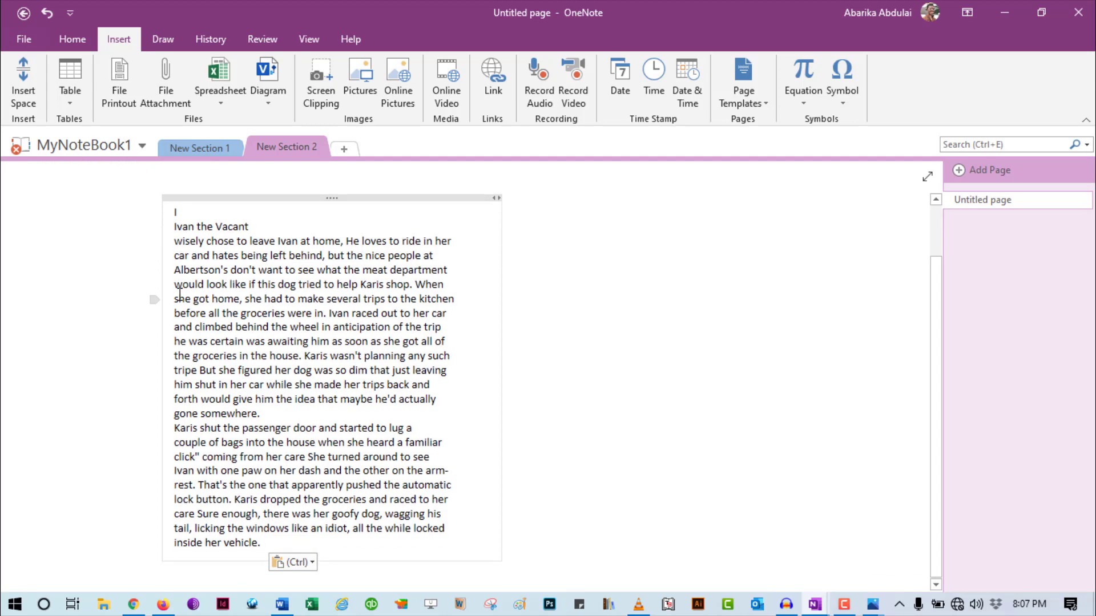
{"action": "left_click", "coordinate": [189, 255]}
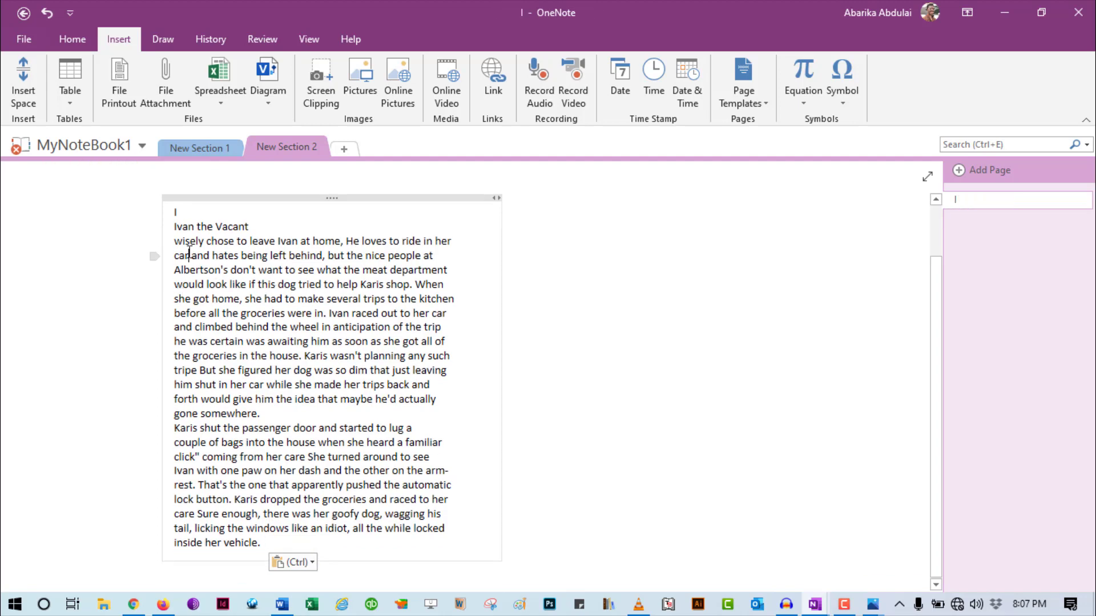
{"action": "left_click", "coordinate": [207, 149]}
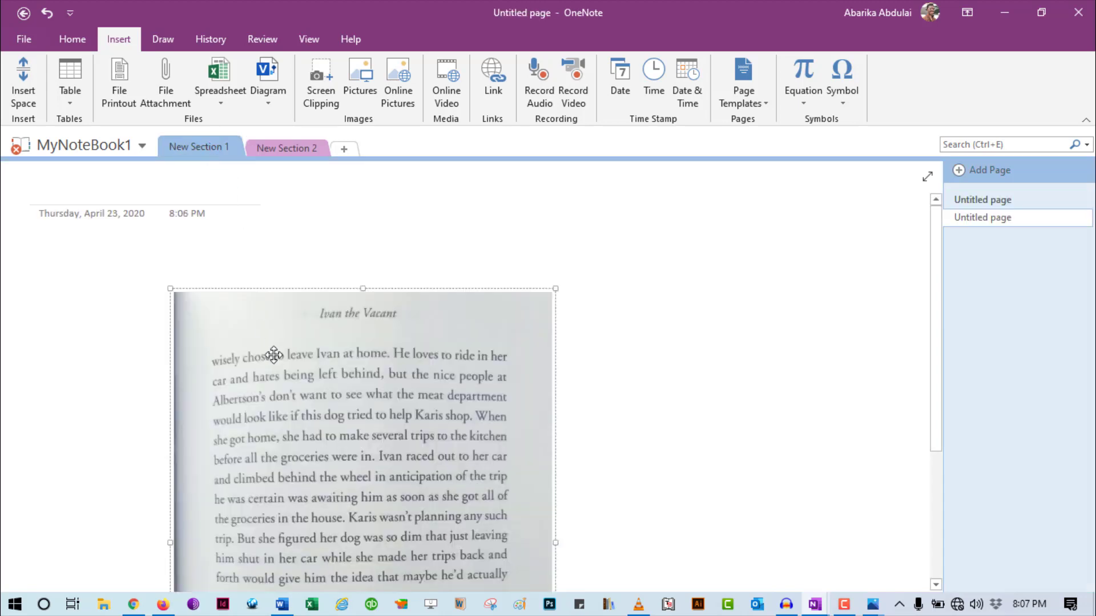
{"action": "left_click", "coordinate": [286, 150]}
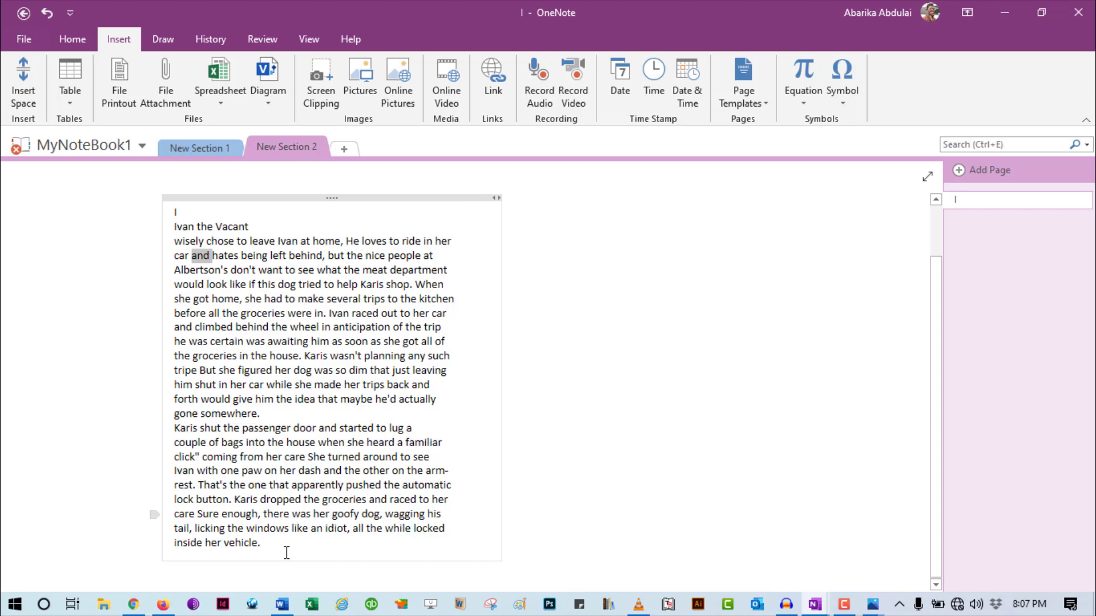
Step: Start a blank Word Document1, paste then undo the story text, and minimize Word
{"action": "left_click", "coordinate": [282, 607]}
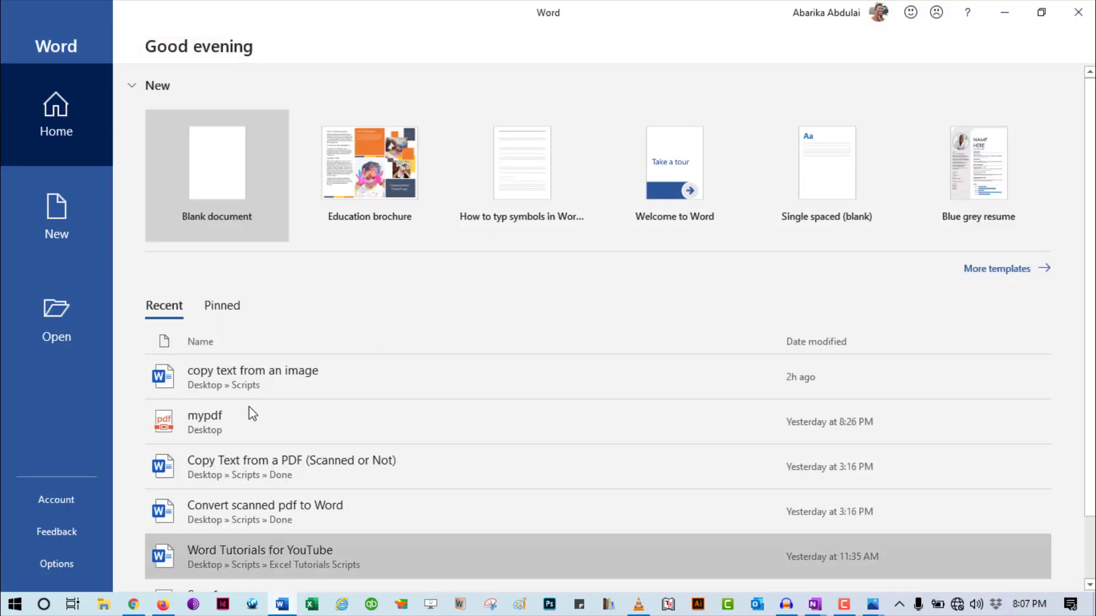
{"action": "left_click", "coordinate": [237, 187]}
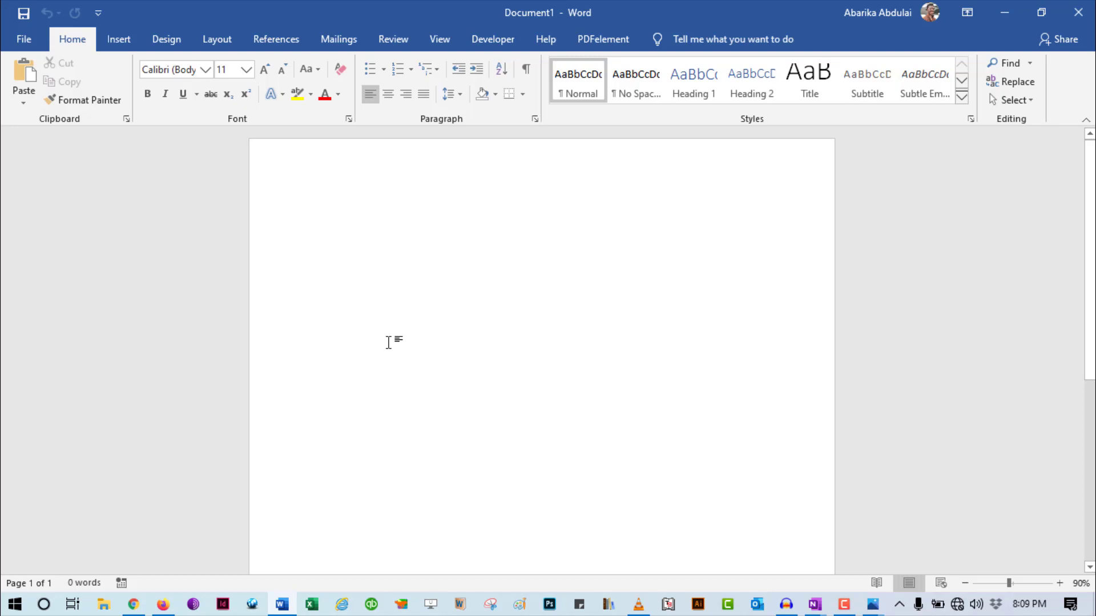
{"action": "key", "text": "ctrl+v"}
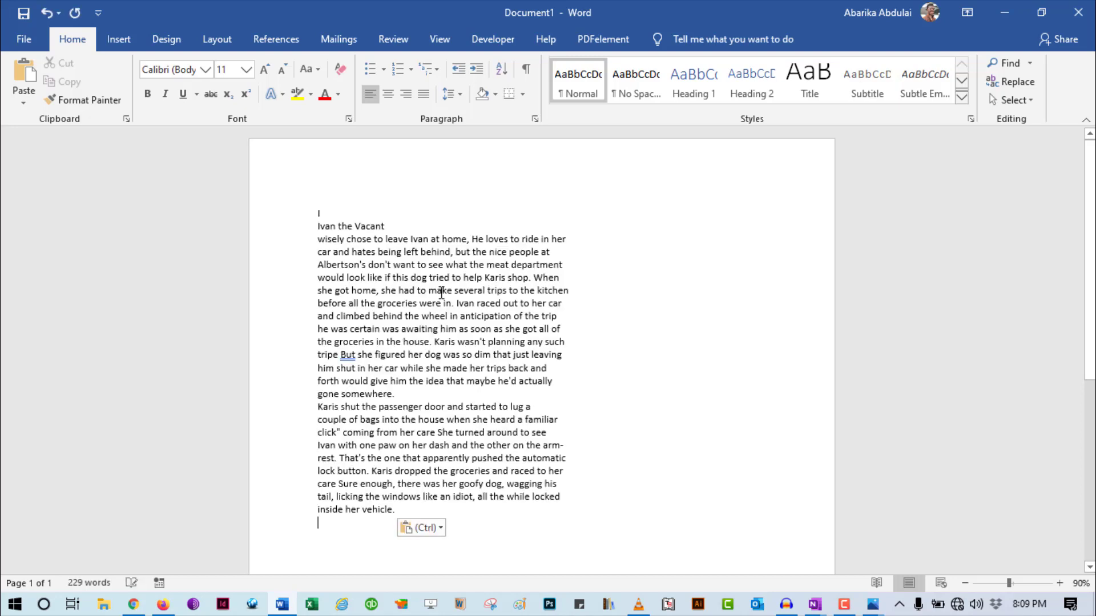
{"action": "left_click", "coordinate": [586, 308]}
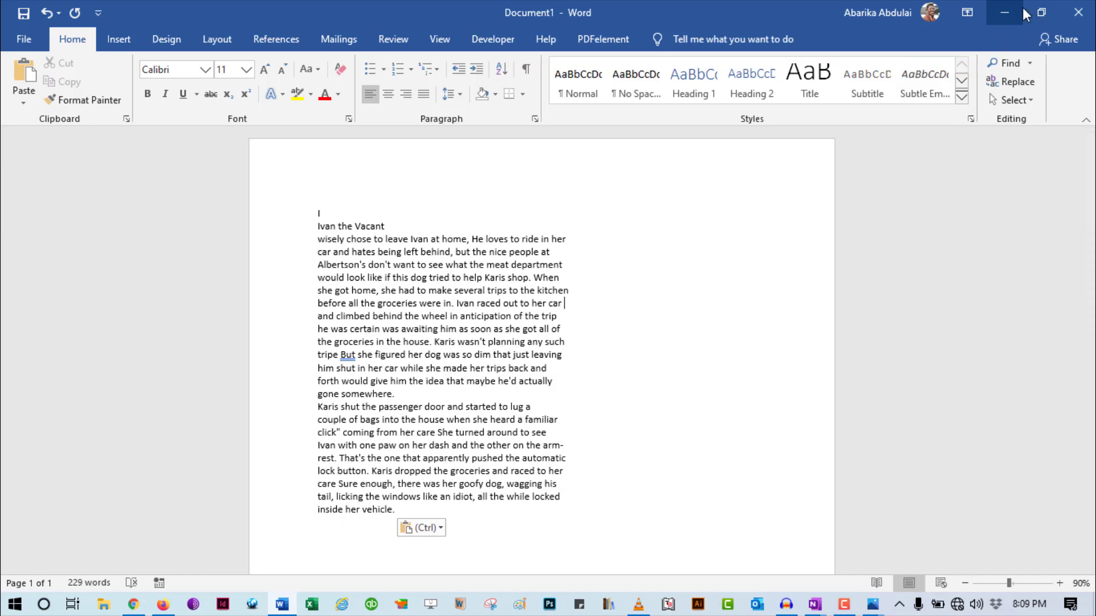
{"action": "key", "text": "ctrl+z"}
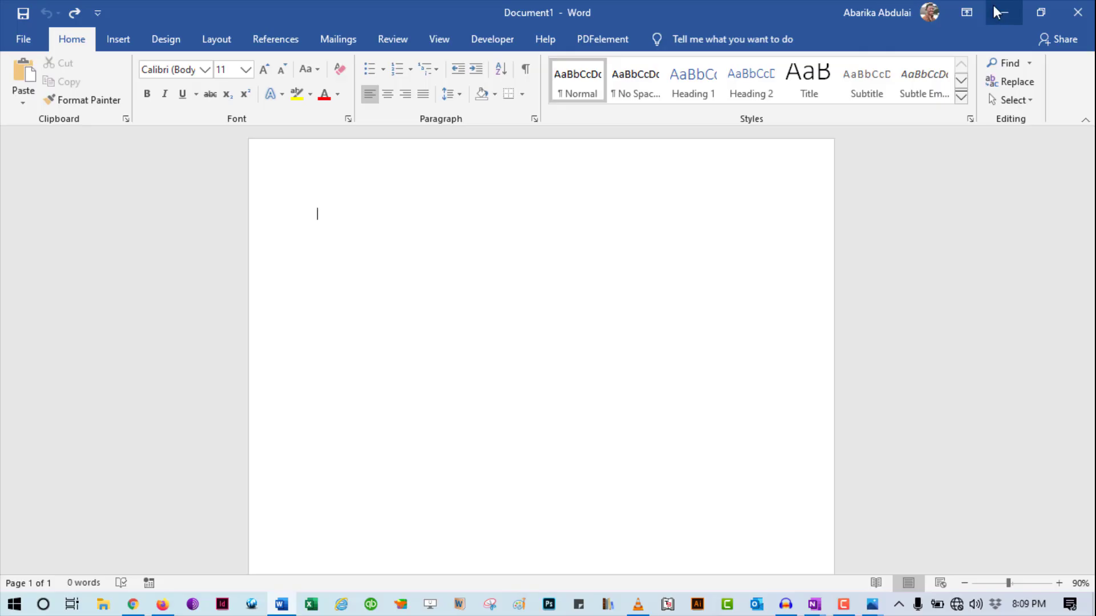
{"action": "left_click", "coordinate": [997, 11]}
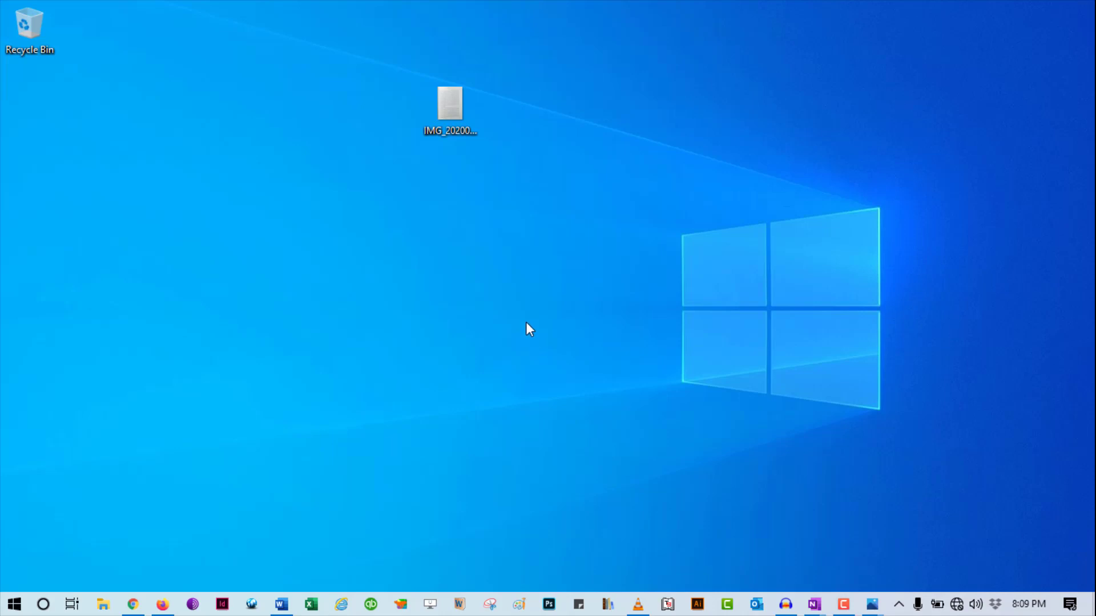
Step: Briefly view IMG_20200420_065038.jpg in Photos, then bring the blank Word document back
{"action": "left_click", "coordinate": [459, 109]}
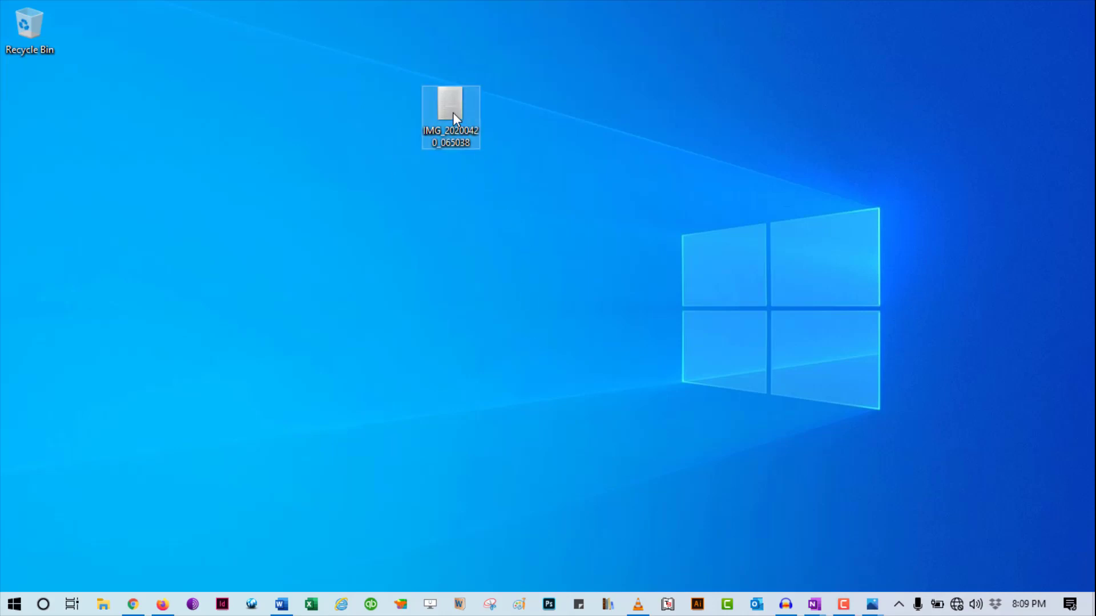
{"action": "key", "text": "Return"}
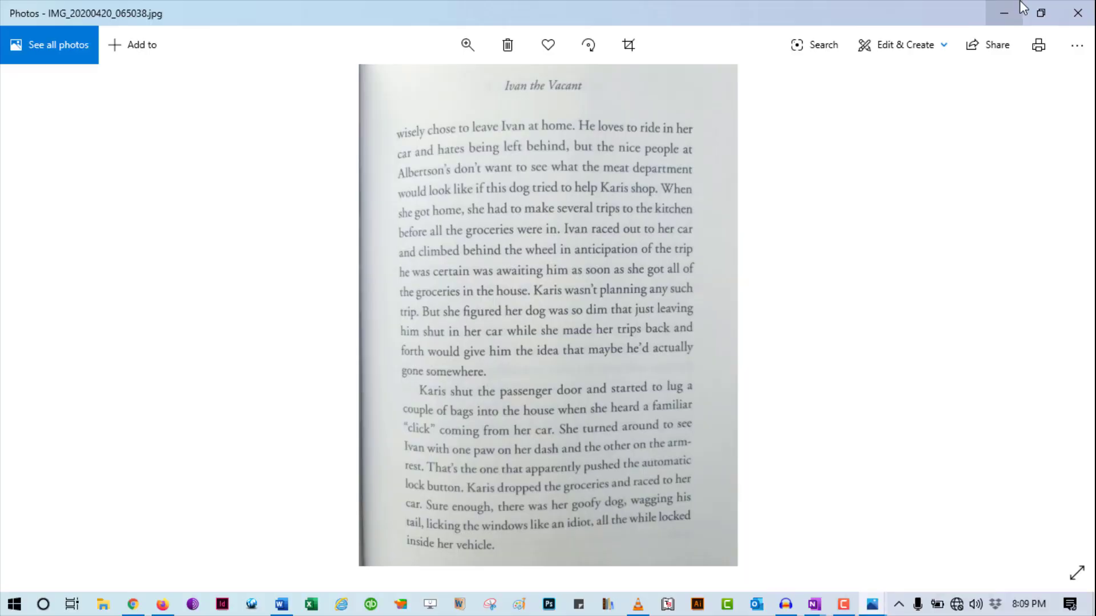
{"action": "left_click", "coordinate": [1021, 8]}
{"action": "left_click", "coordinate": [281, 604]}
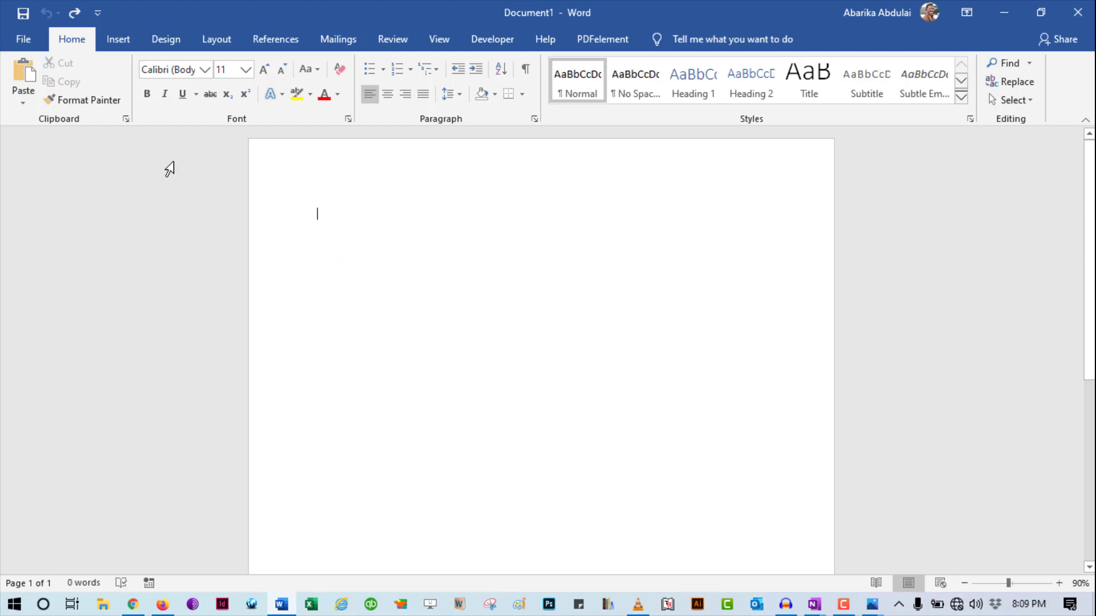
Step: Insert IMG_20200420_065038 from the Desktop into Document1 via Pictures > This Device
{"action": "left_click", "coordinate": [127, 41]}
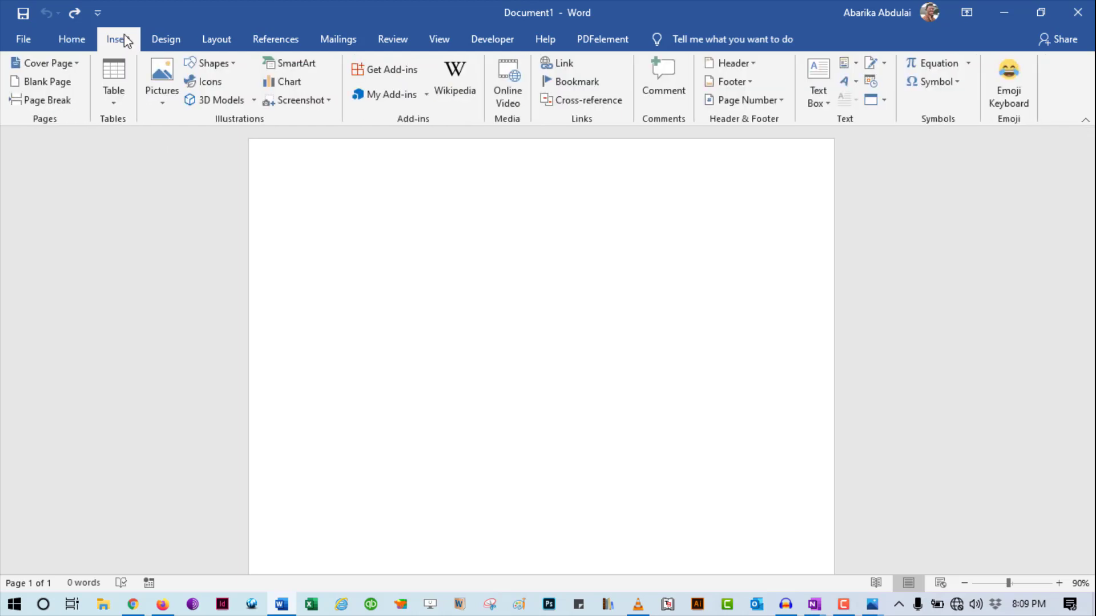
{"action": "left_click", "coordinate": [165, 106]}
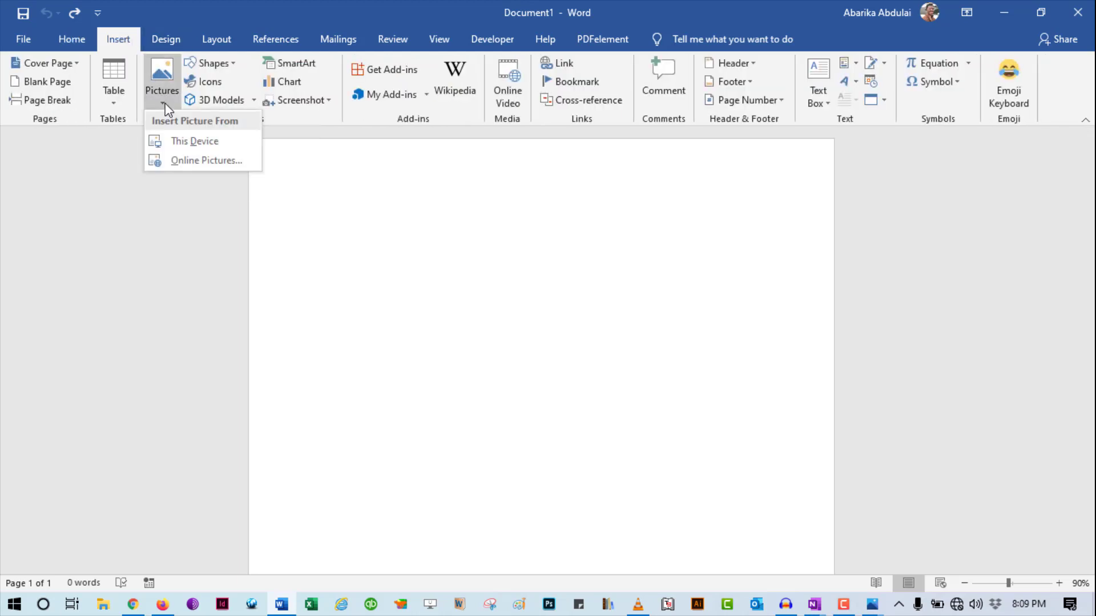
{"action": "left_click", "coordinate": [197, 143]}
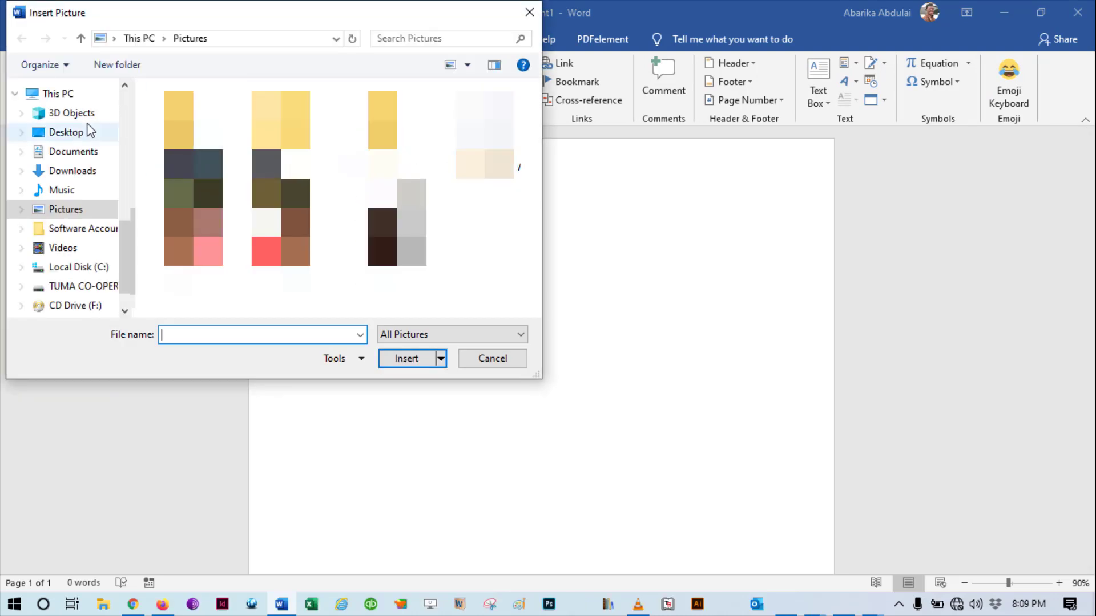
{"action": "left_click", "coordinate": [80, 132]}
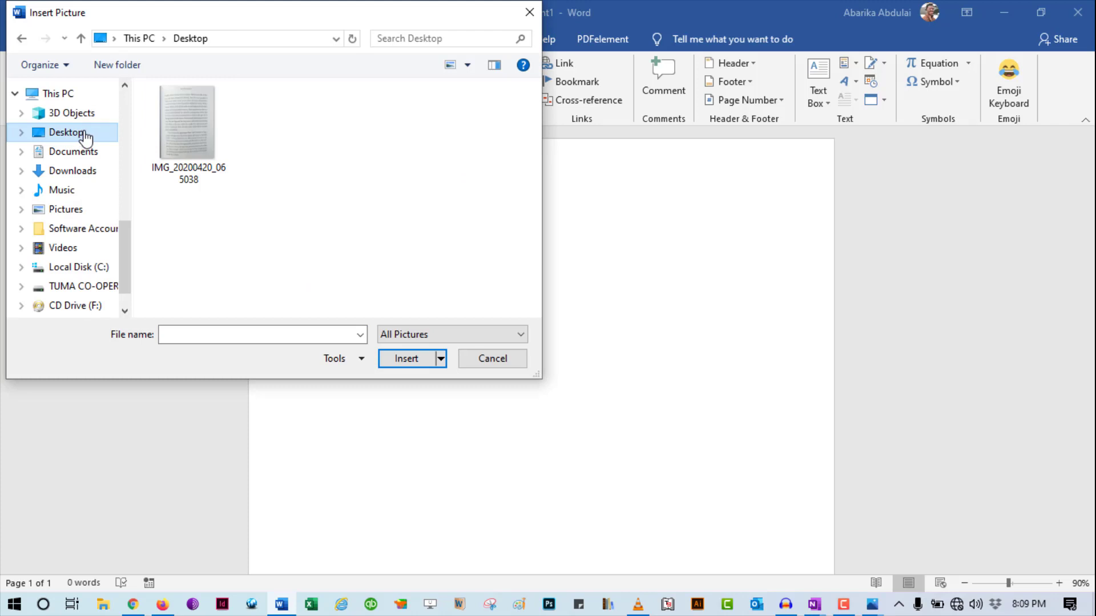
{"action": "left_click", "coordinate": [168, 125]}
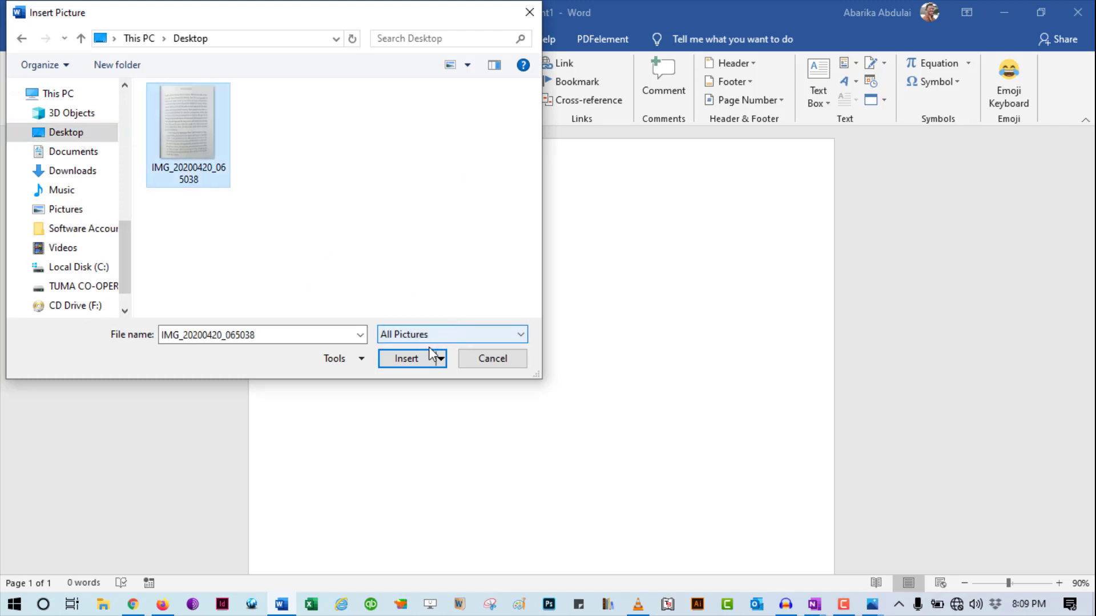
{"action": "left_click", "coordinate": [419, 364]}
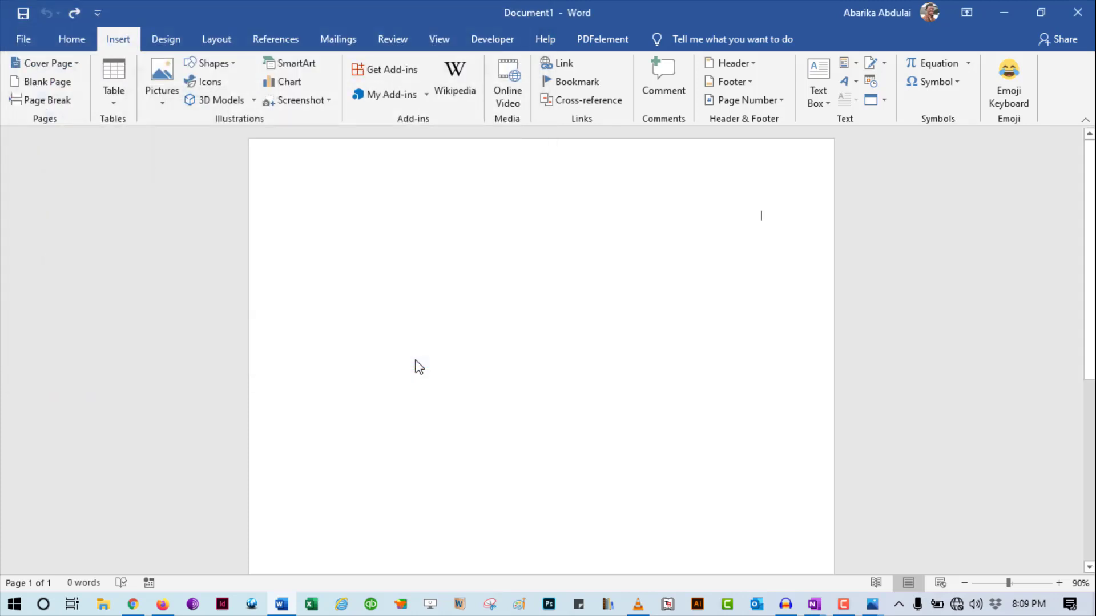
Step: Select the inserted Ivan the Vacant book-page photo (8.61" by 6.5") on the page
{"action": "scroll", "coordinate": [488, 347], "scroll_direction": "down", "scroll_amount": 4}
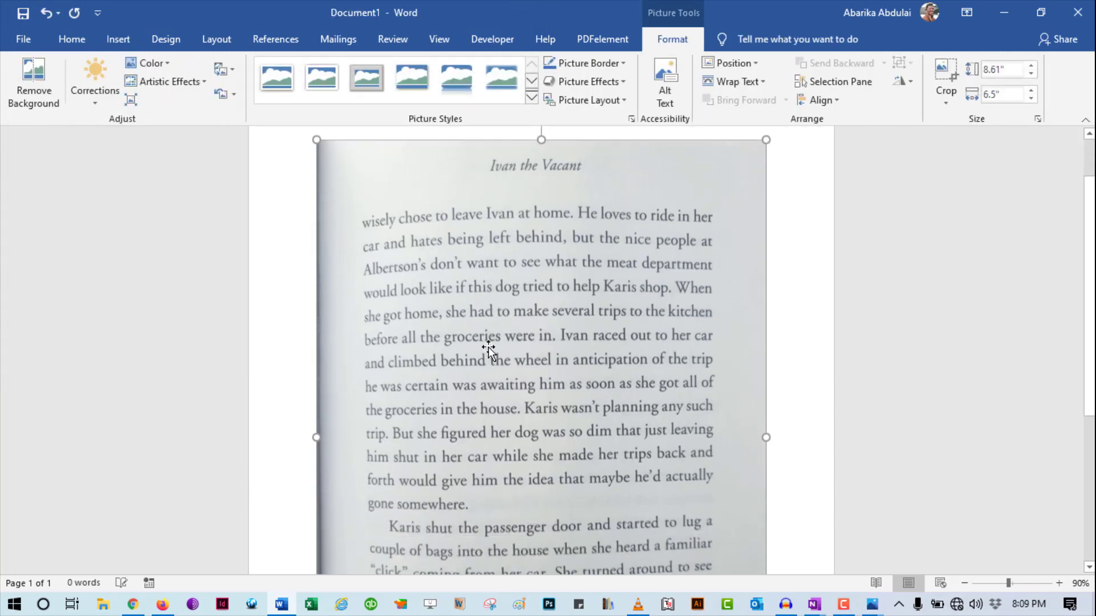
{"action": "scroll", "coordinate": [488, 347], "scroll_direction": "down", "scroll_amount": 5}
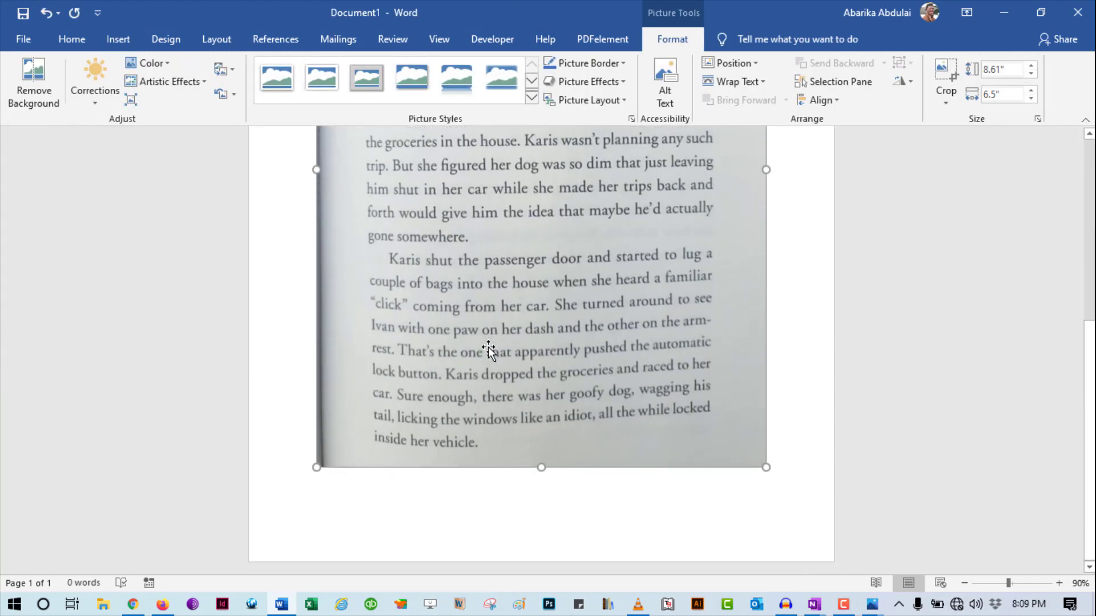
{"action": "scroll", "coordinate": [488, 347], "scroll_direction": "down", "scroll_amount": 5, "text": "ctrl"}
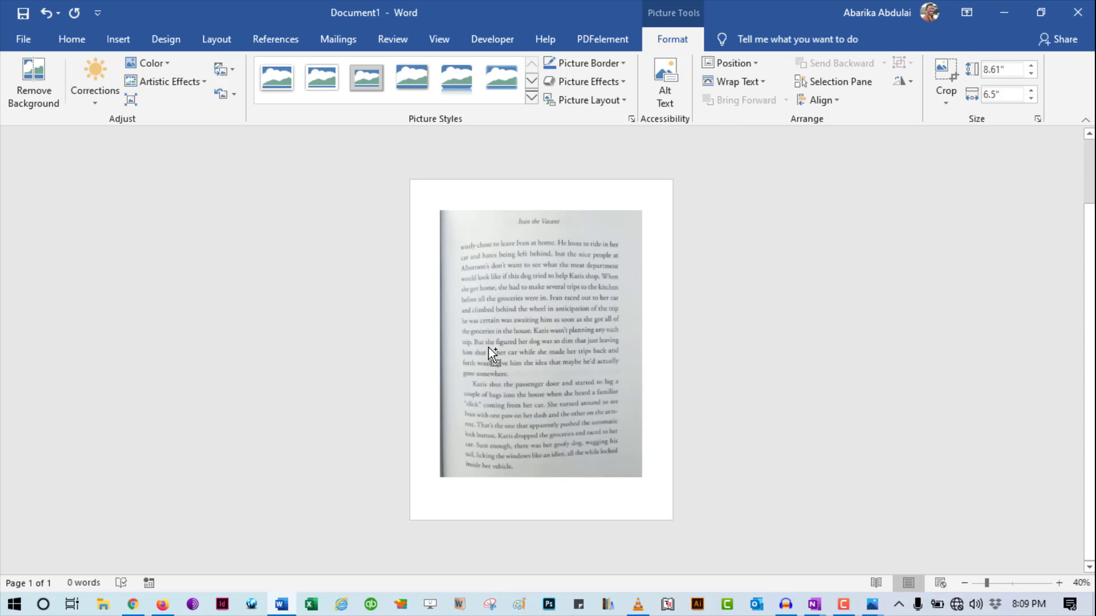
{"action": "scroll", "coordinate": [489, 348], "scroll_direction": "up", "scroll_amount": 1, "text": "ctrl"}
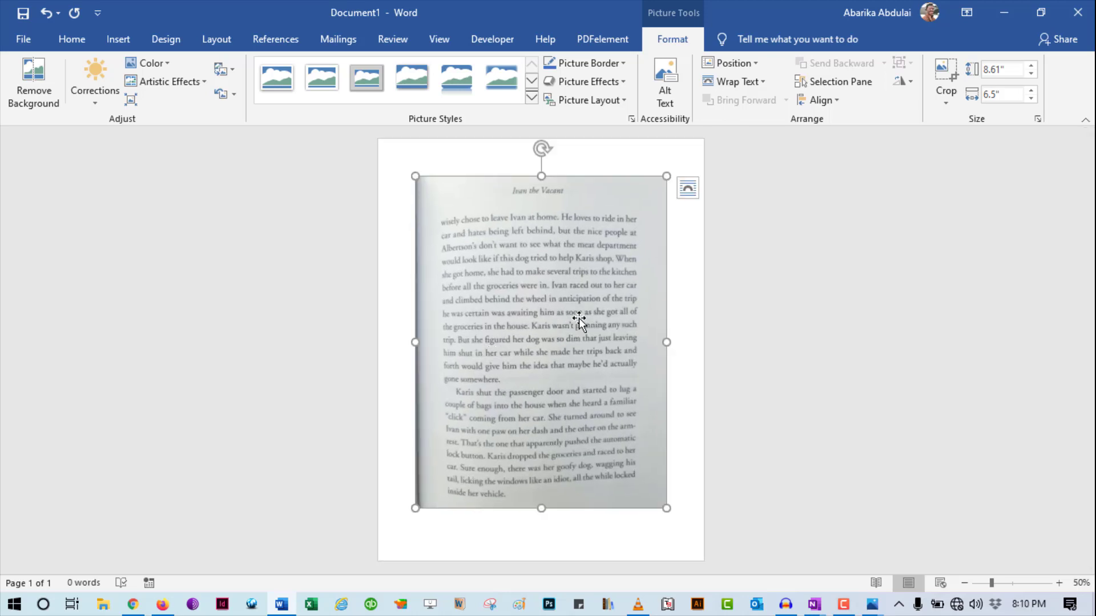
{"action": "left_click", "coordinate": [688, 260]}
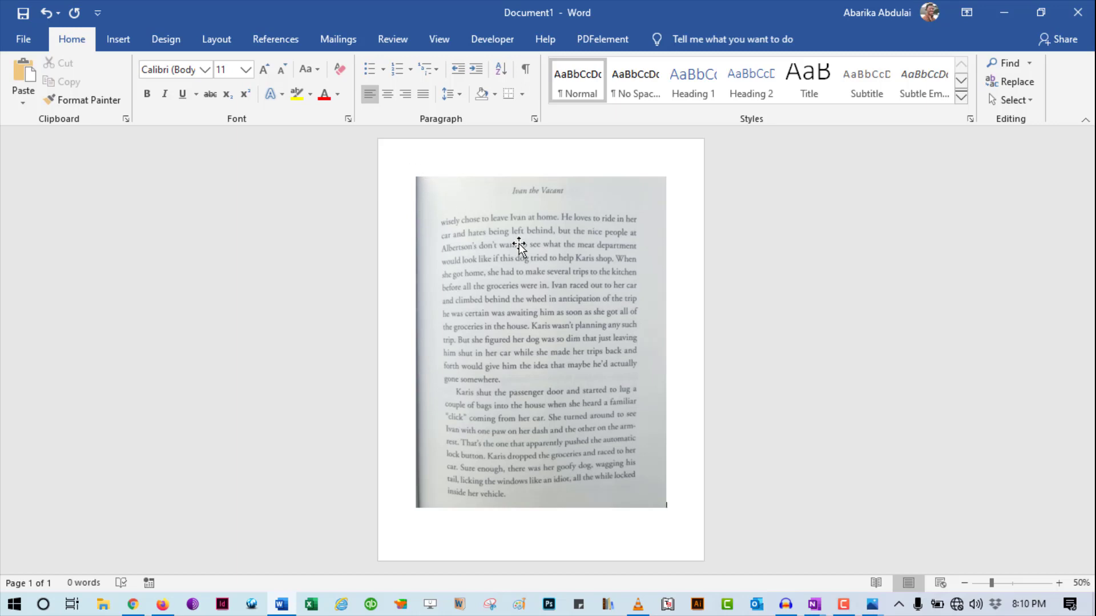
{"action": "left_click", "coordinate": [564, 251]}
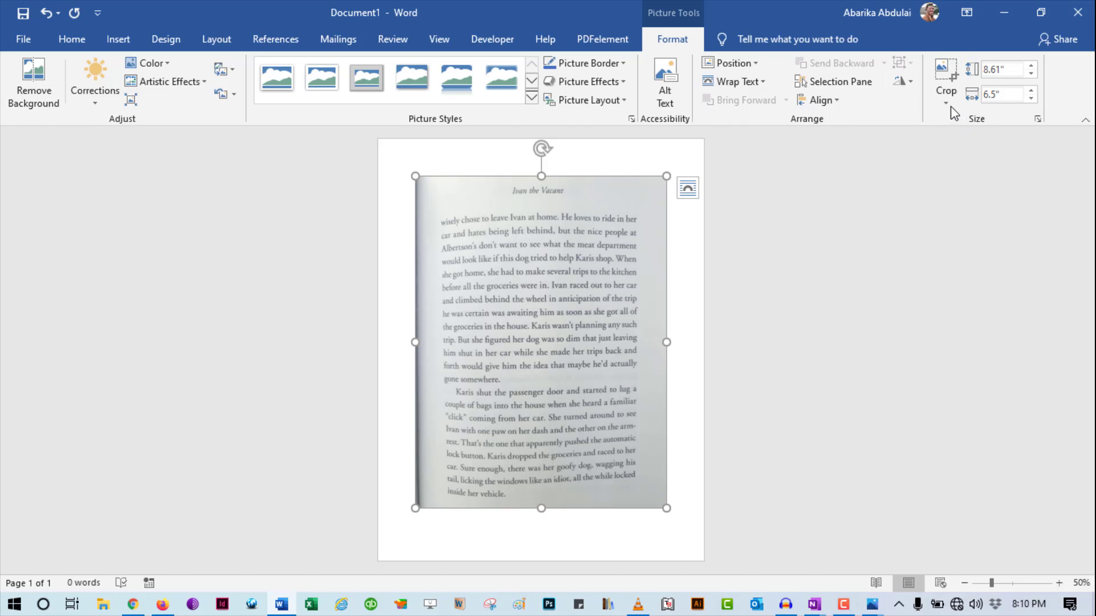
Step: Crop the dark strips off the photo's left, right, bottom and top edges, then apply
{"action": "left_click", "coordinate": [947, 85]}
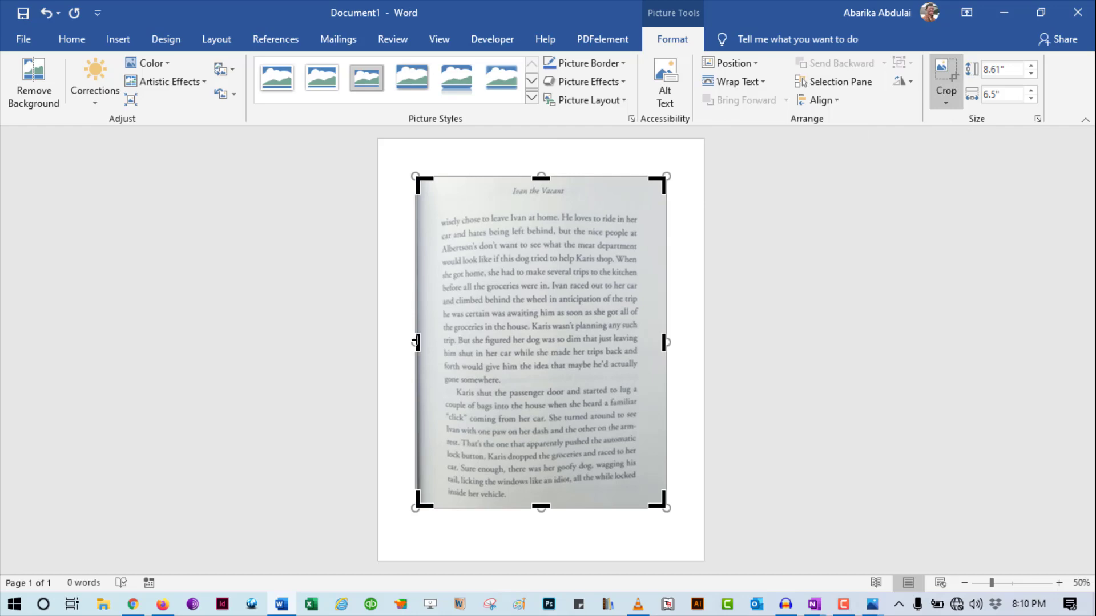
{"action": "left_click_drag", "start_coordinate": [416, 341], "coordinate": [430, 326]}
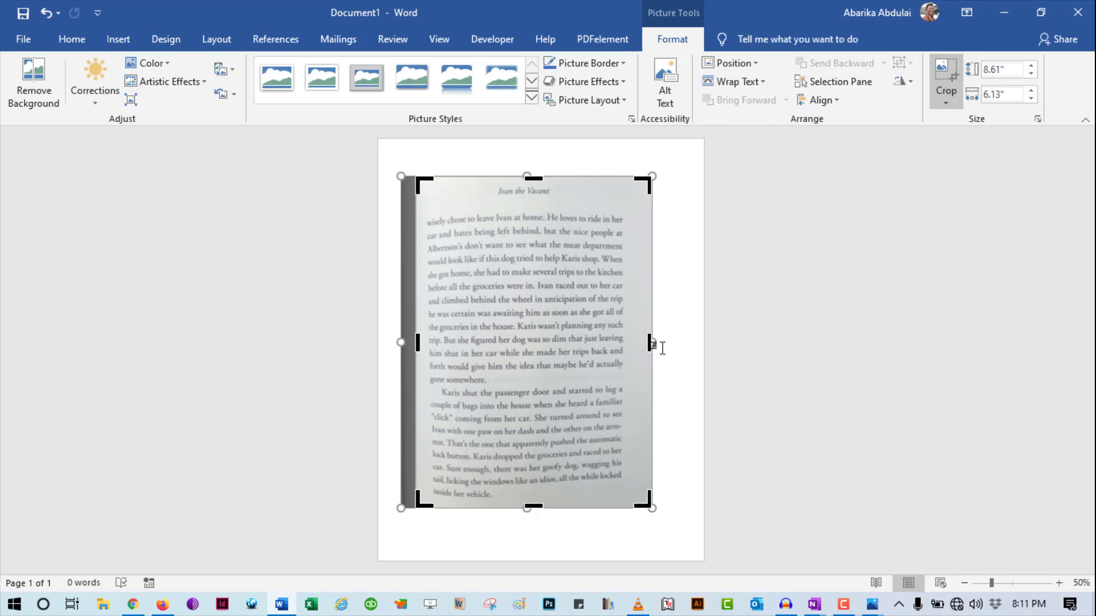
{"action": "left_click_drag", "start_coordinate": [651, 341], "coordinate": [634, 347]}
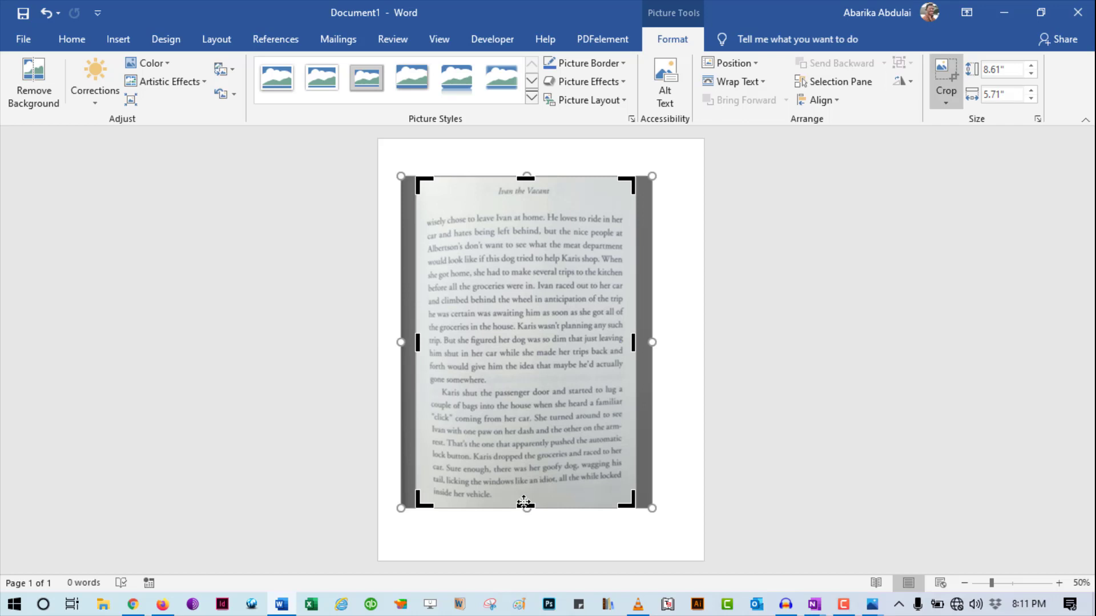
{"action": "left_click_drag", "start_coordinate": [524, 507], "coordinate": [523, 502]}
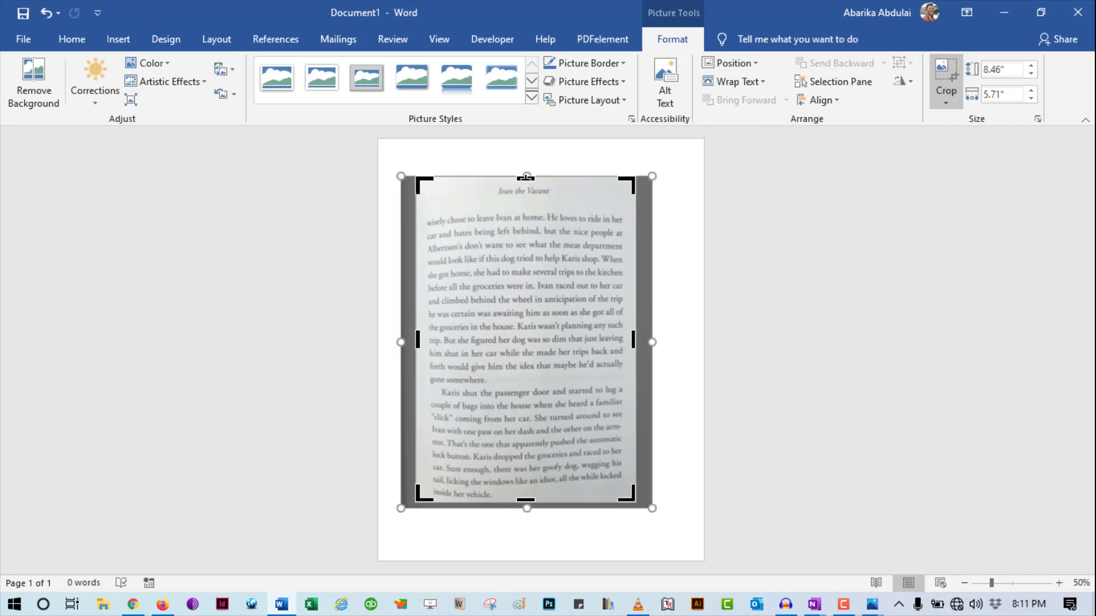
{"action": "left_click_drag", "start_coordinate": [526, 181], "coordinate": [525, 178]}
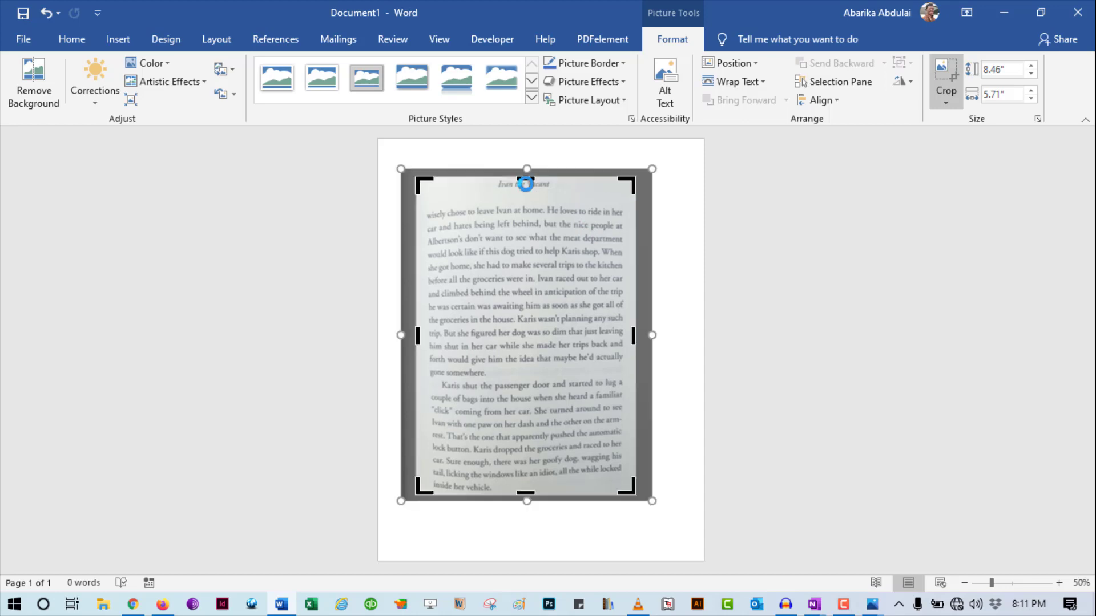
{"action": "left_click_drag", "start_coordinate": [417, 337], "coordinate": [417, 338]}
{"action": "left_click", "coordinate": [417, 339]}
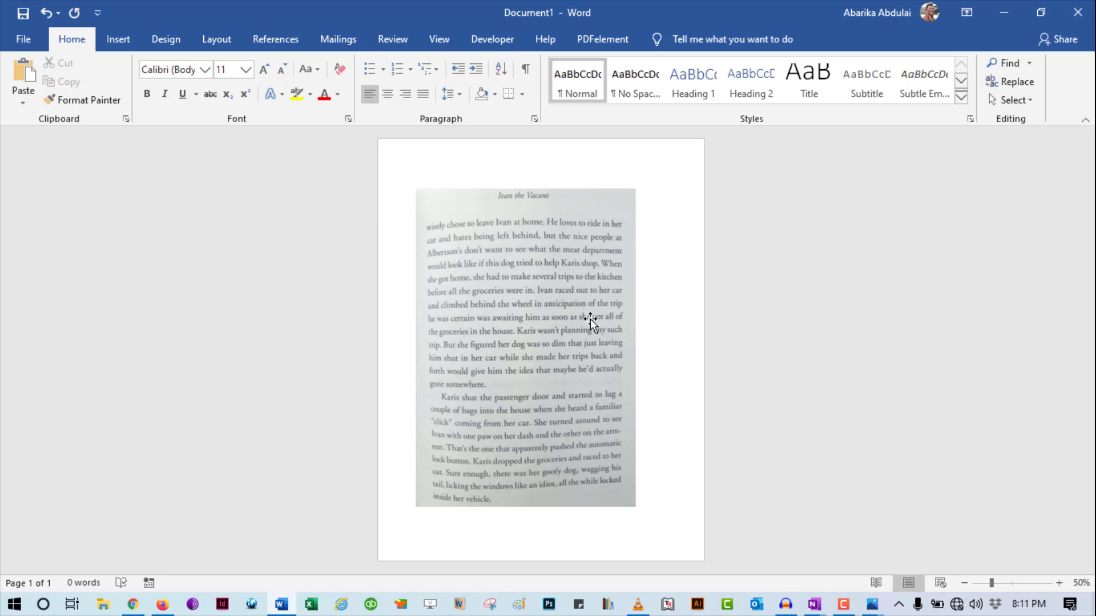
Step: Apply the Brightness 0% (Normal), Contrast +20% correction to the cropped book-page photo
{"action": "left_click", "coordinate": [536, 294]}
{"action": "left_click", "coordinate": [650, 272]}
{"action": "left_click", "coordinate": [523, 250]}
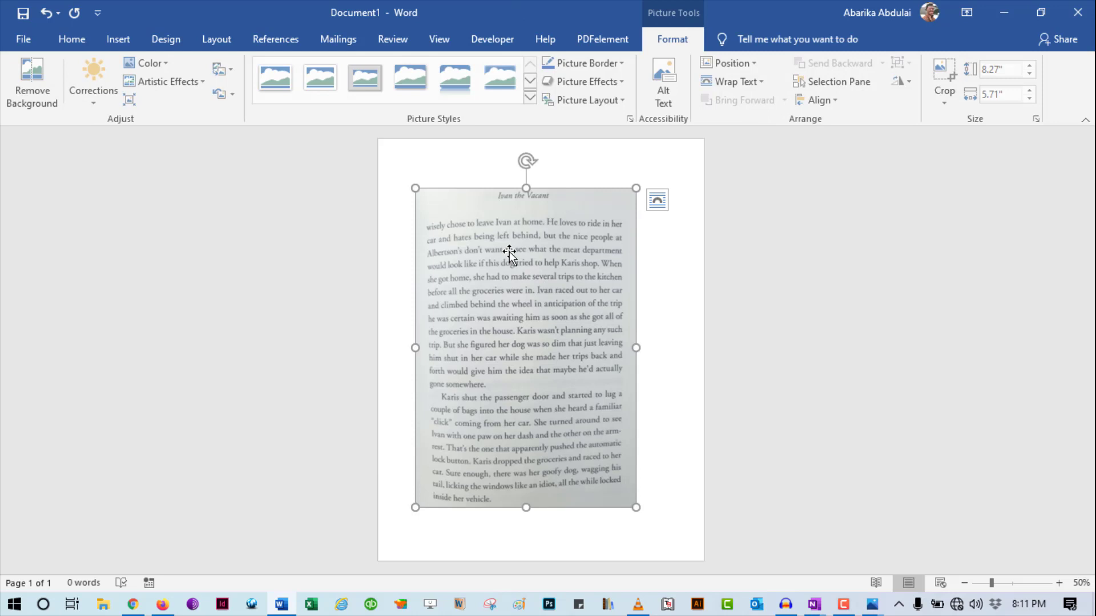
{"action": "double_click", "coordinate": [676, 33]}
{"action": "left_click", "coordinate": [673, 35]}
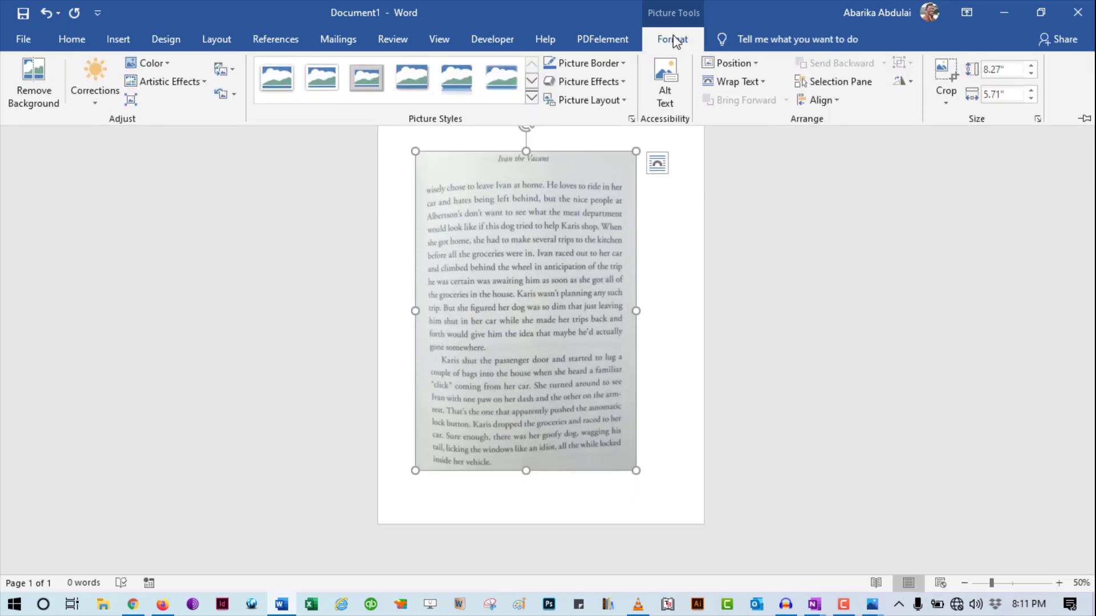
{"action": "left_click", "coordinate": [95, 108]}
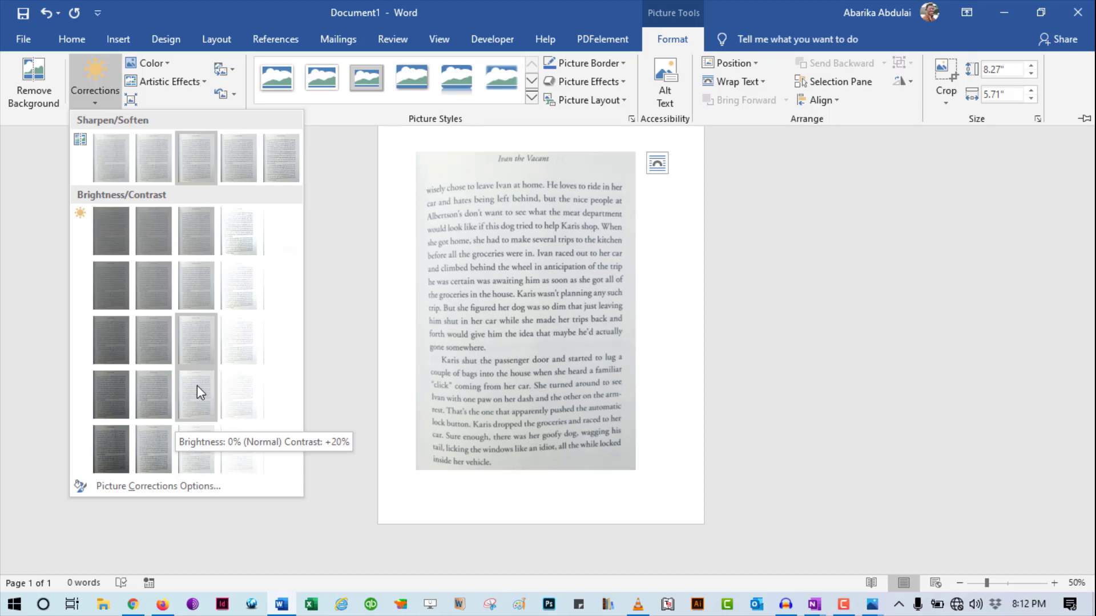
{"action": "left_click", "coordinate": [198, 392]}
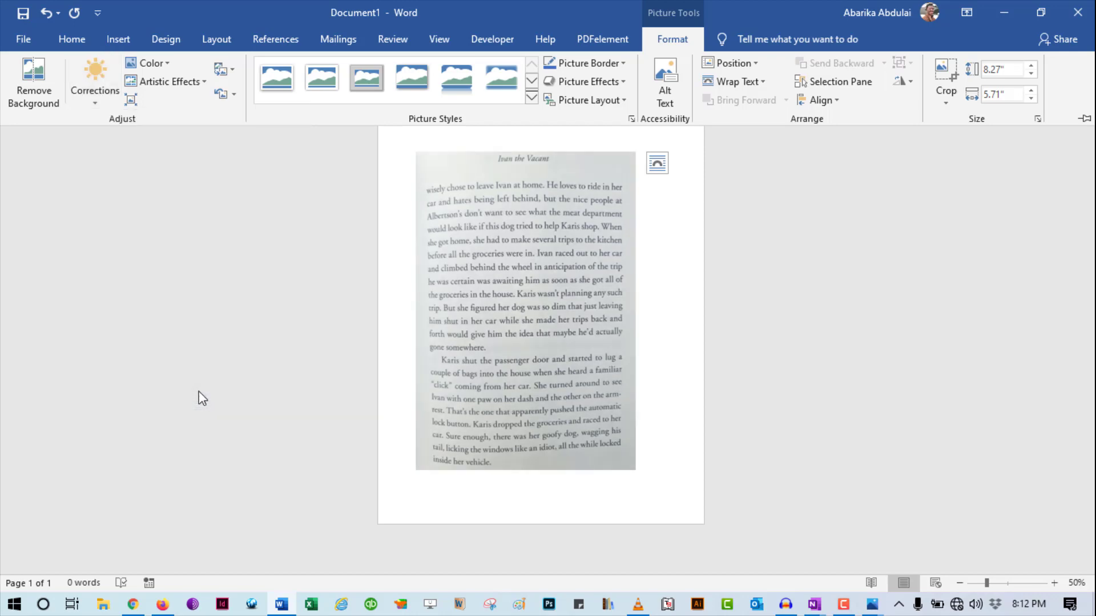
{"action": "left_click", "coordinate": [516, 329]}
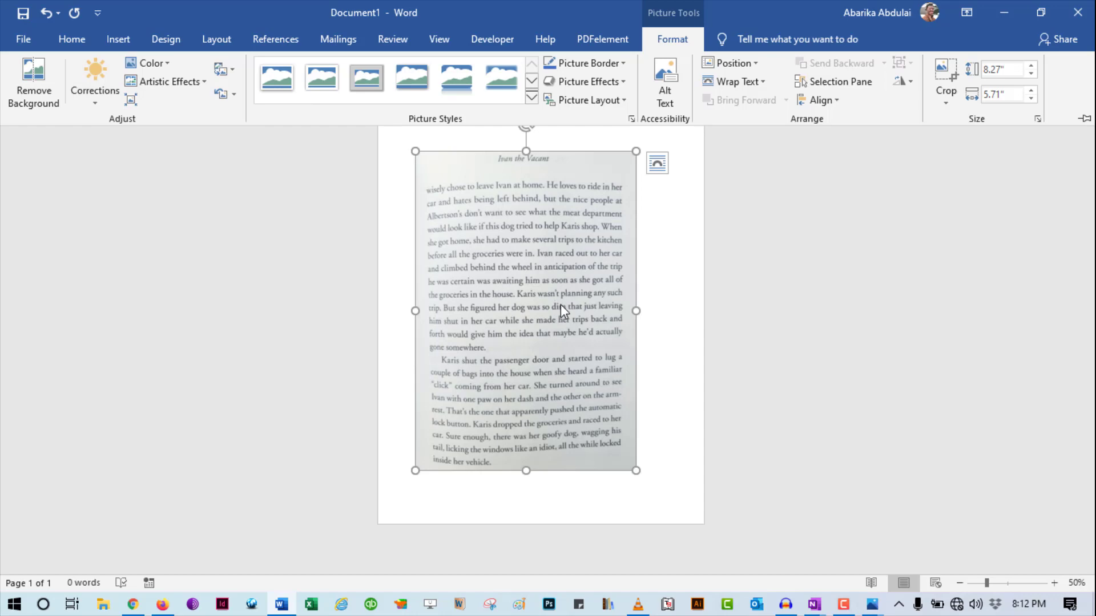
Step: Zoom to inspect the 8.27" by 5.71" photo, then collapse the ribbon with Ctrl+F1
{"action": "scroll", "coordinate": [560, 311], "scroll_direction": "up", "scroll_amount": 5, "text": "ctrl"}
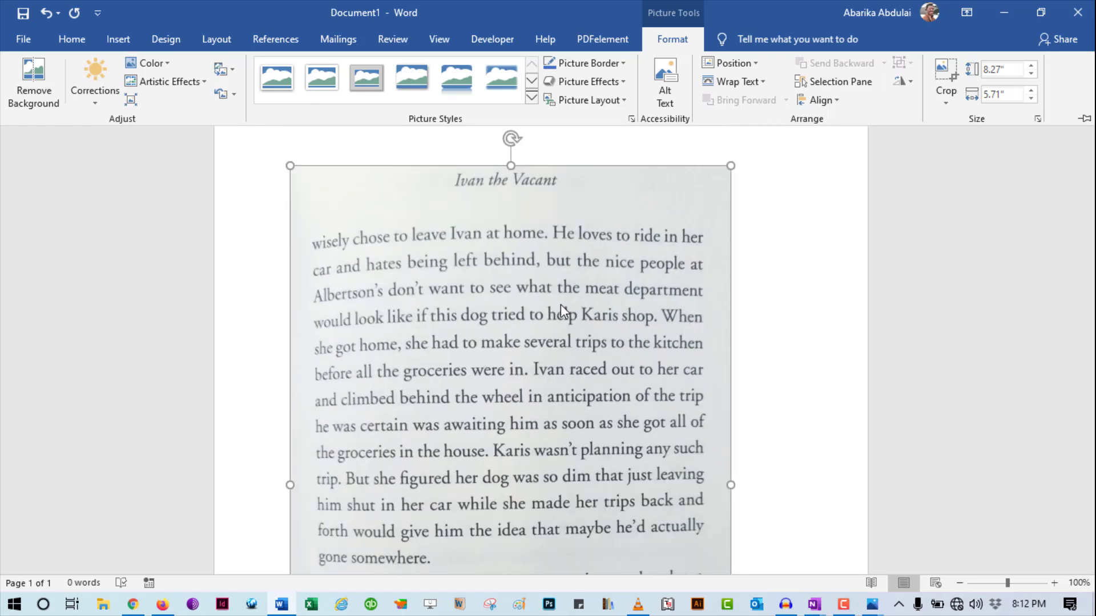
{"action": "scroll", "coordinate": [528, 289], "scroll_direction": "down", "scroll_amount": 1, "text": "ctrl"}
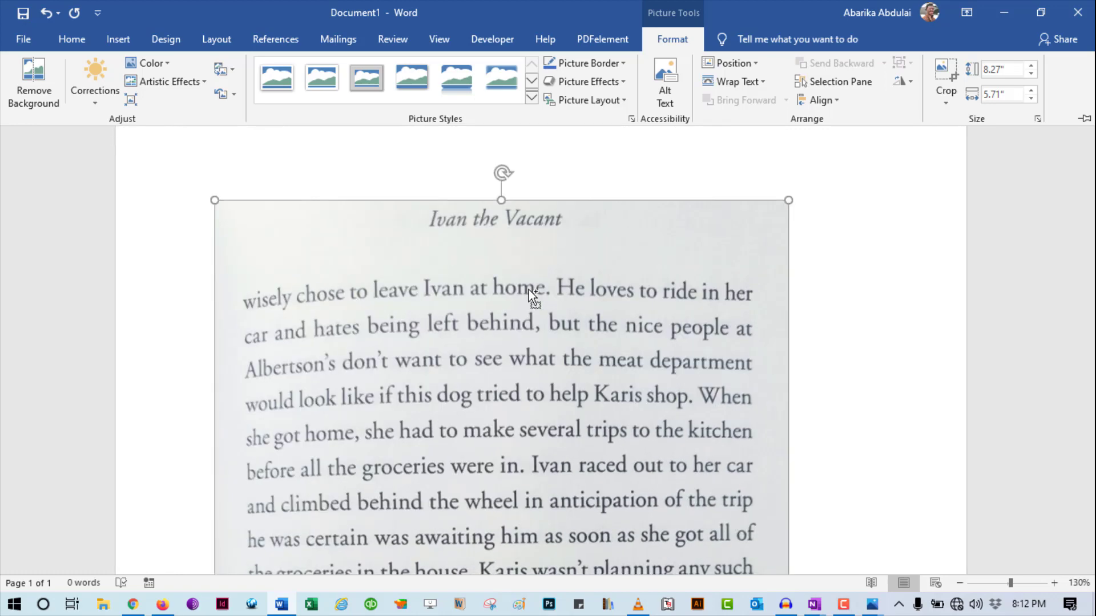
{"action": "scroll", "coordinate": [528, 290], "scroll_direction": "down", "scroll_amount": 3, "text": "ctrl"}
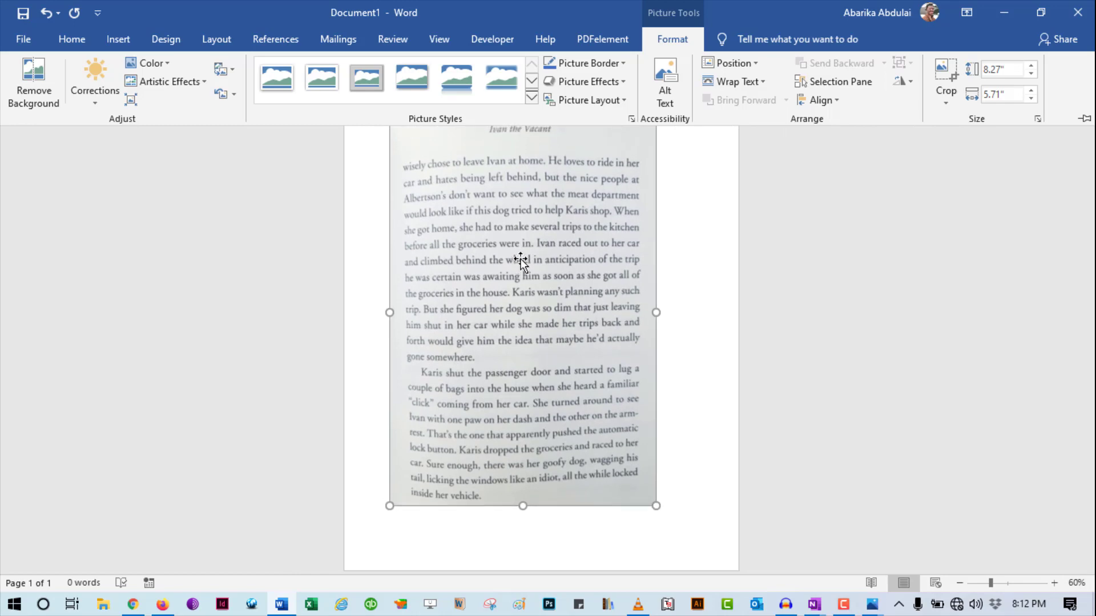
{"action": "scroll", "coordinate": [521, 259], "scroll_direction": "down", "scroll_amount": 1, "text": "ctrl"}
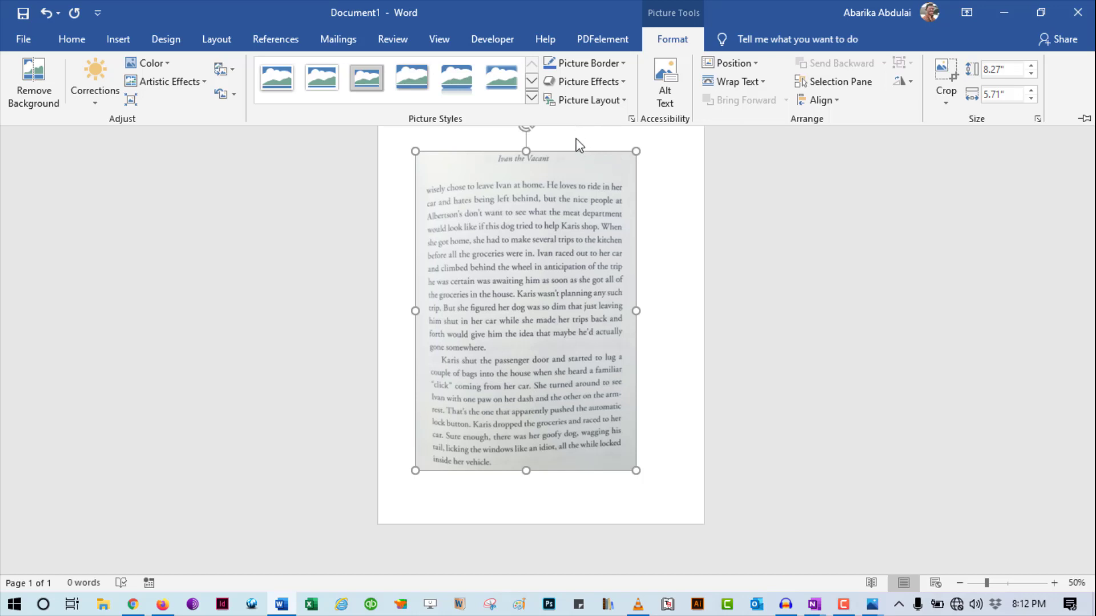
{"action": "key", "text": "ctrl+F1"}
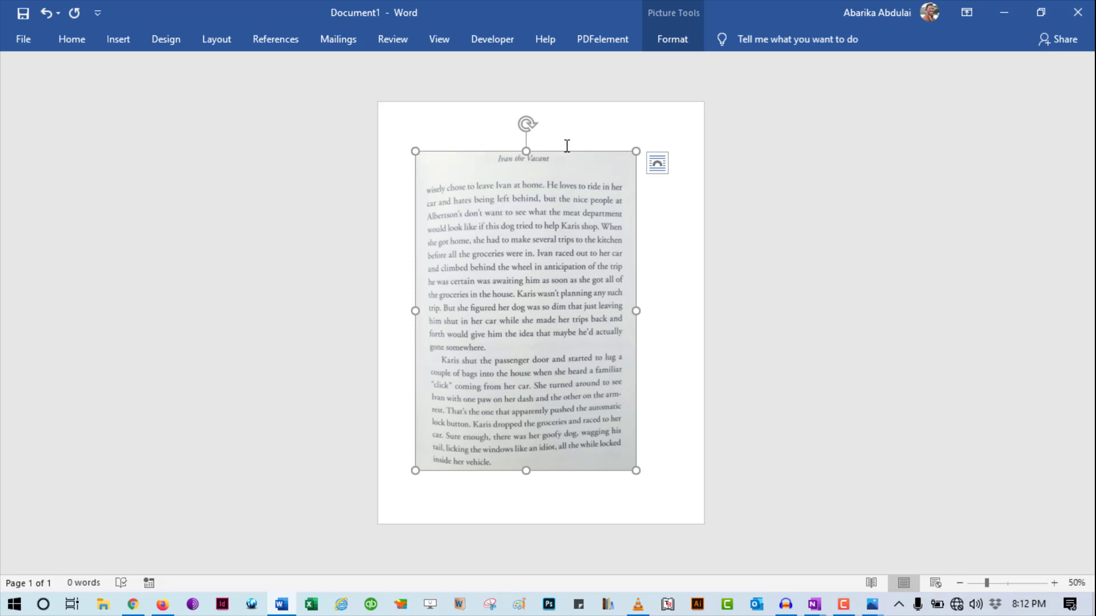
Step: Set the photo's text wrapping to In Front of Text
{"action": "right_click", "coordinate": [471, 187]}
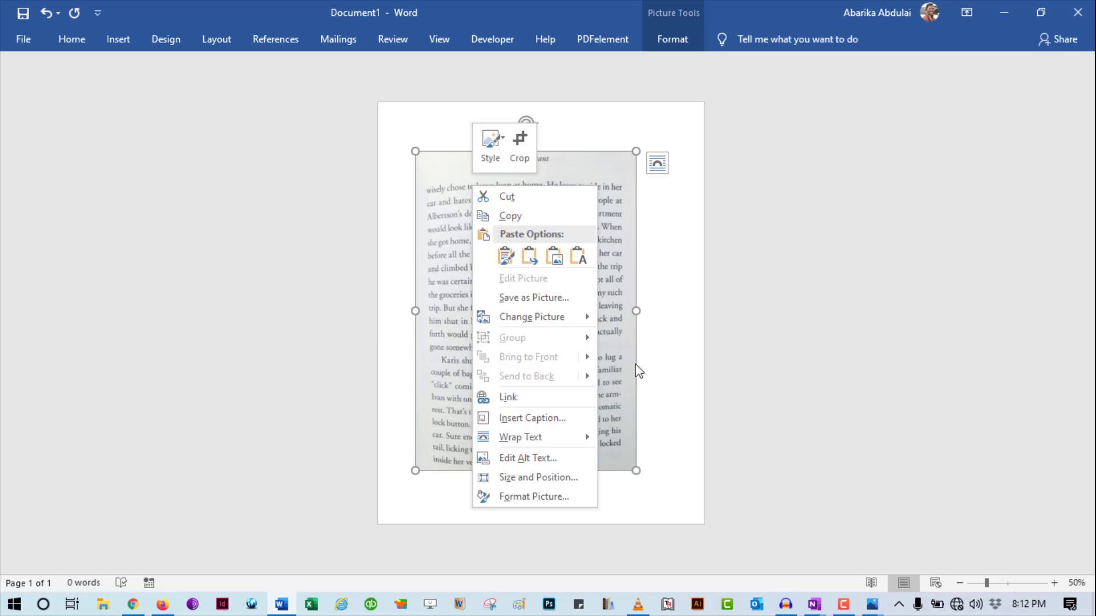
{"action": "mouse_move", "coordinate": [579, 437]}
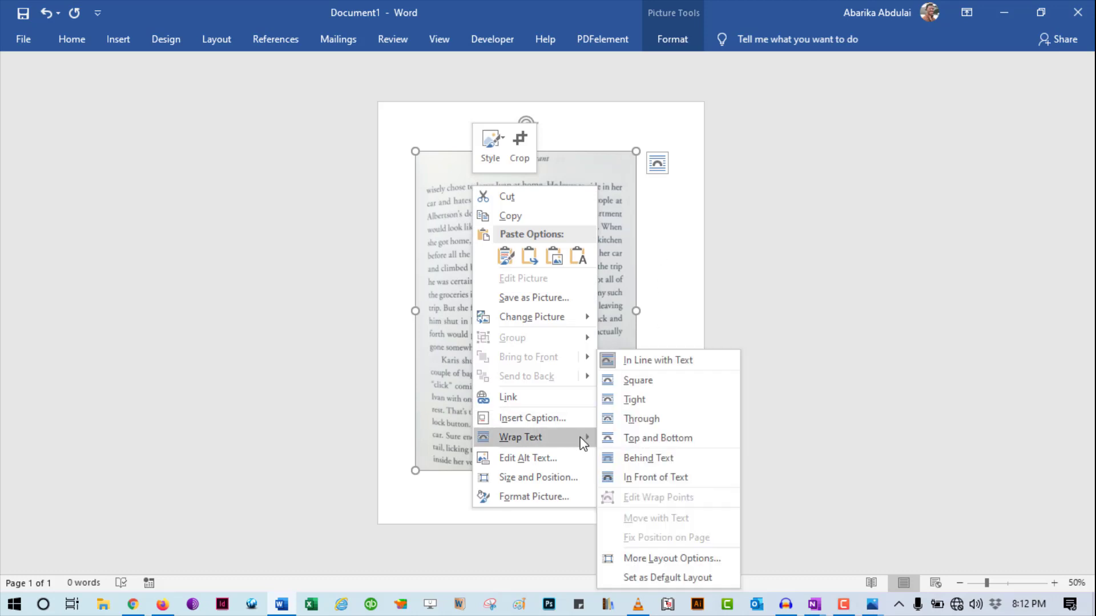
{"action": "left_click", "coordinate": [615, 251]}
{"action": "right_click", "coordinate": [455, 197]}
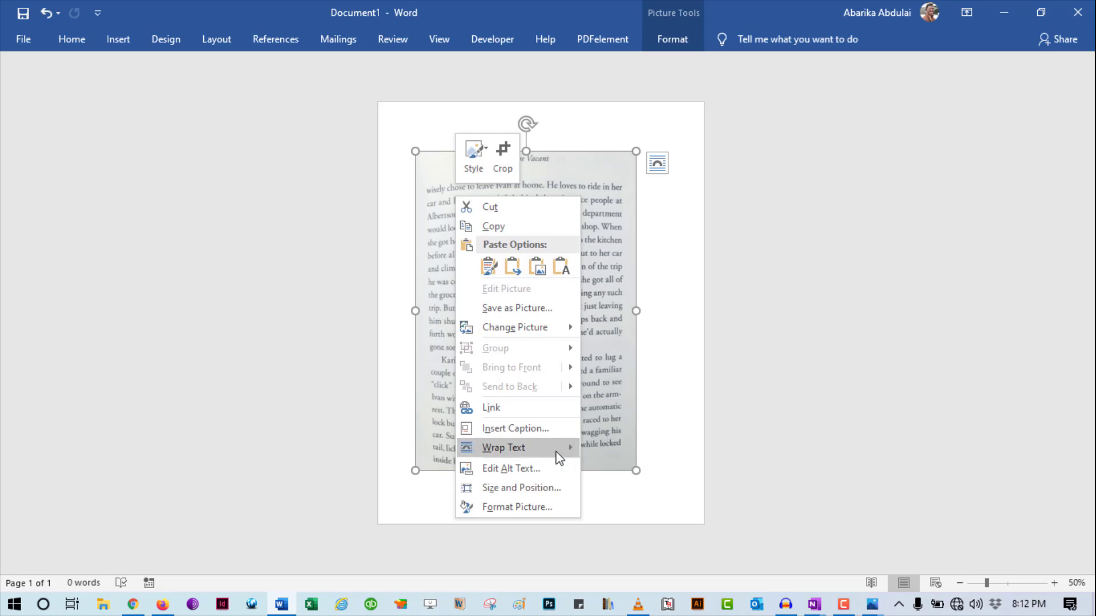
{"action": "mouse_move", "coordinate": [569, 447]}
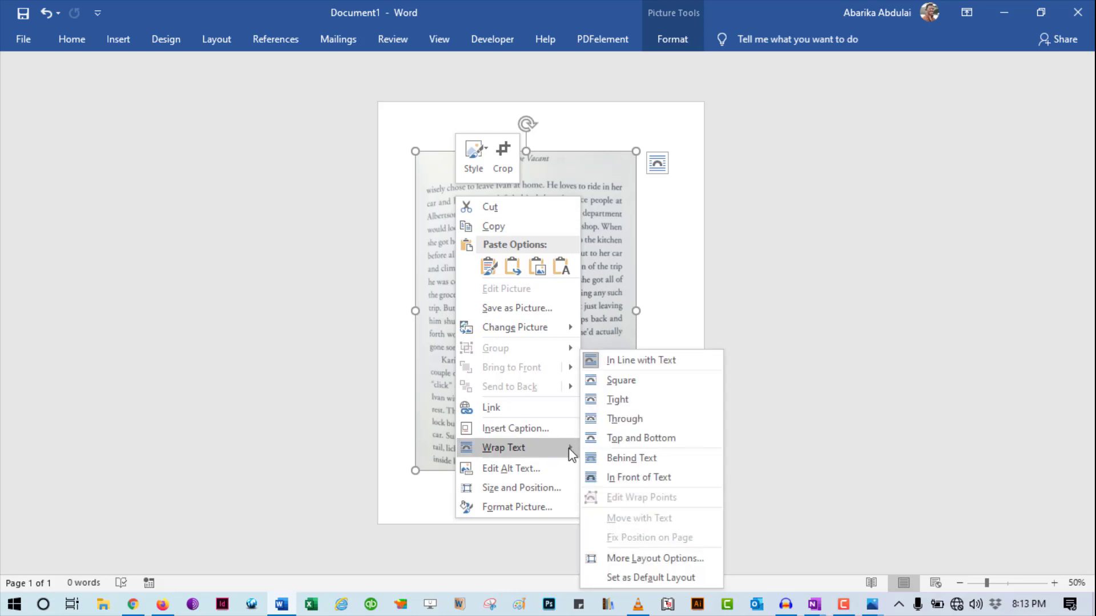
{"action": "left_click", "coordinate": [640, 478]}
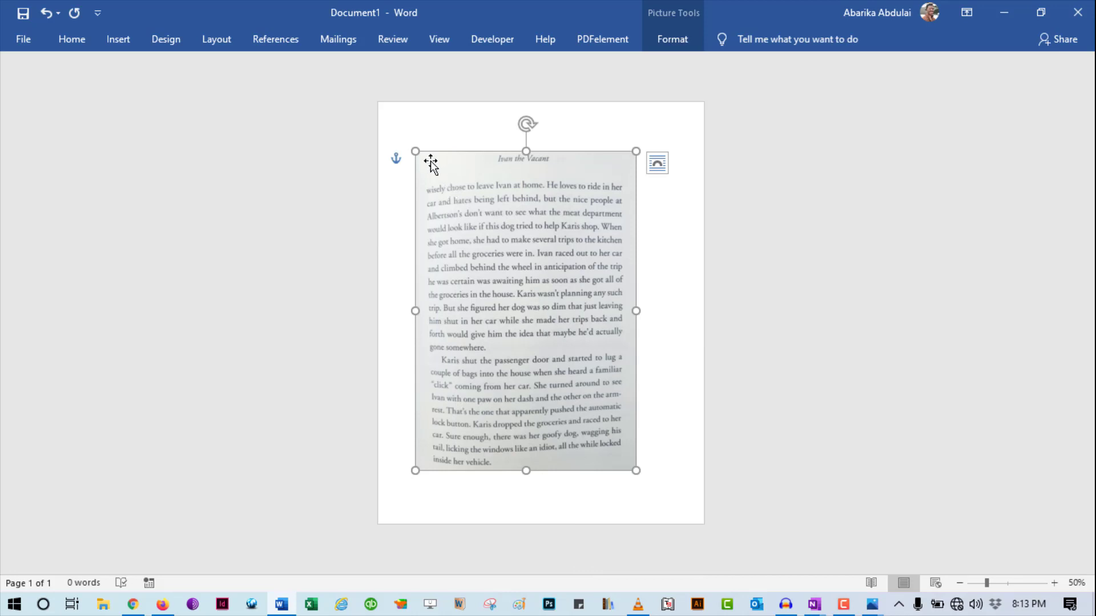
Step: Stretch the photo to the page's top, left, right and bottom edges
{"action": "left_click_drag", "start_coordinate": [413, 151], "coordinate": [378, 105]}
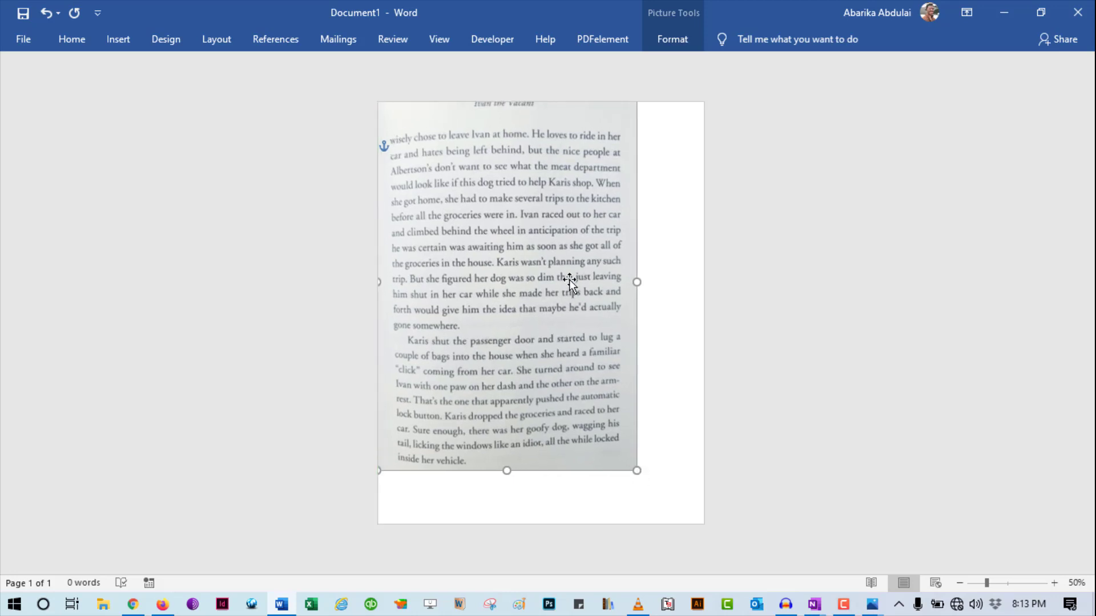
{"action": "left_click_drag", "start_coordinate": [570, 281], "coordinate": [569, 289]}
{"action": "left_click_drag", "start_coordinate": [637, 290], "coordinate": [707, 294]}
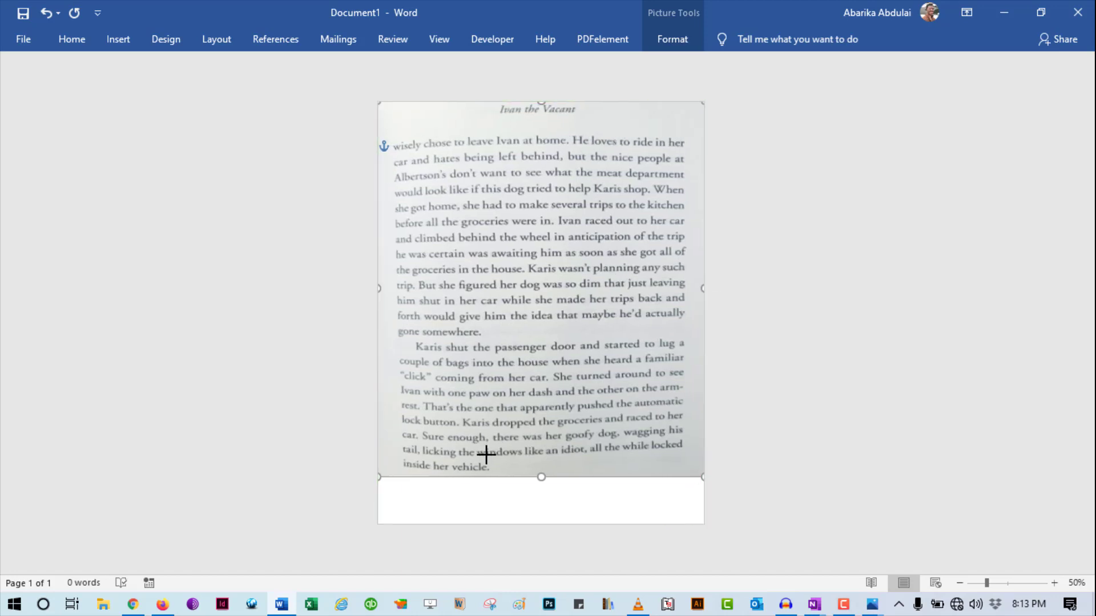
{"action": "left_click_drag", "start_coordinate": [541, 478], "coordinate": [546, 534]}
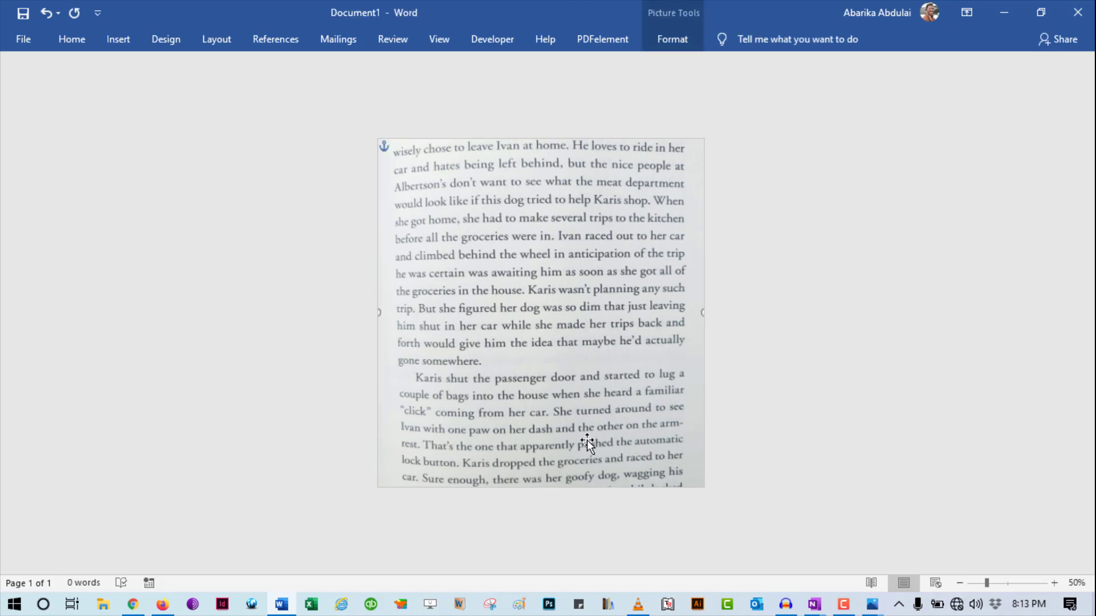
{"action": "scroll", "coordinate": [552, 491], "scroll_direction": "down", "scroll_amount": 1}
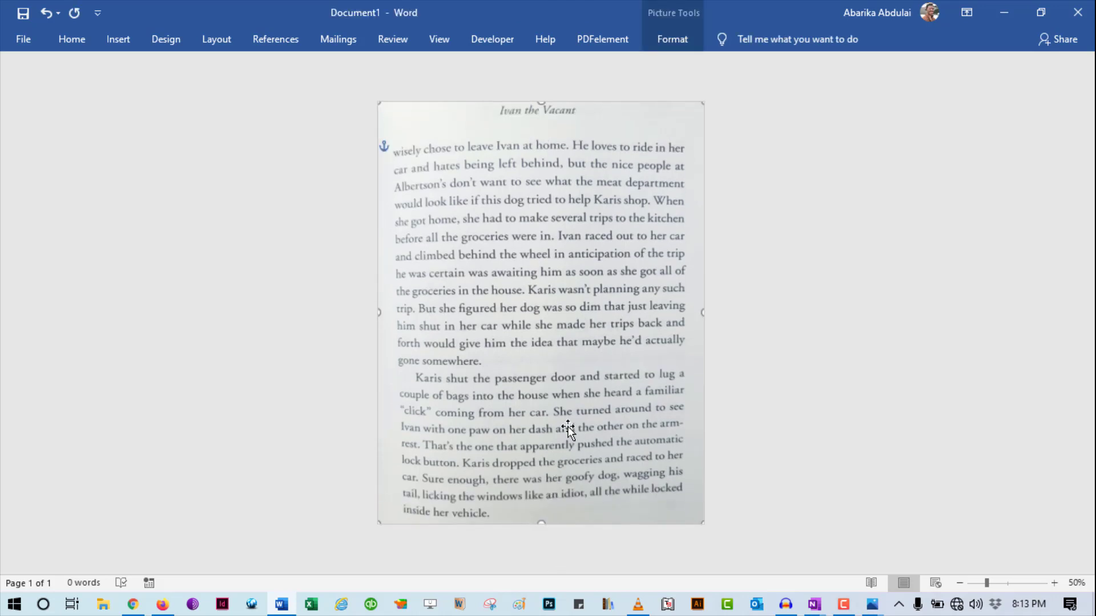
Step: Review the stretched page and dismiss the Ctrl+S save prompt without saving
{"action": "left_click", "coordinate": [745, 212]}
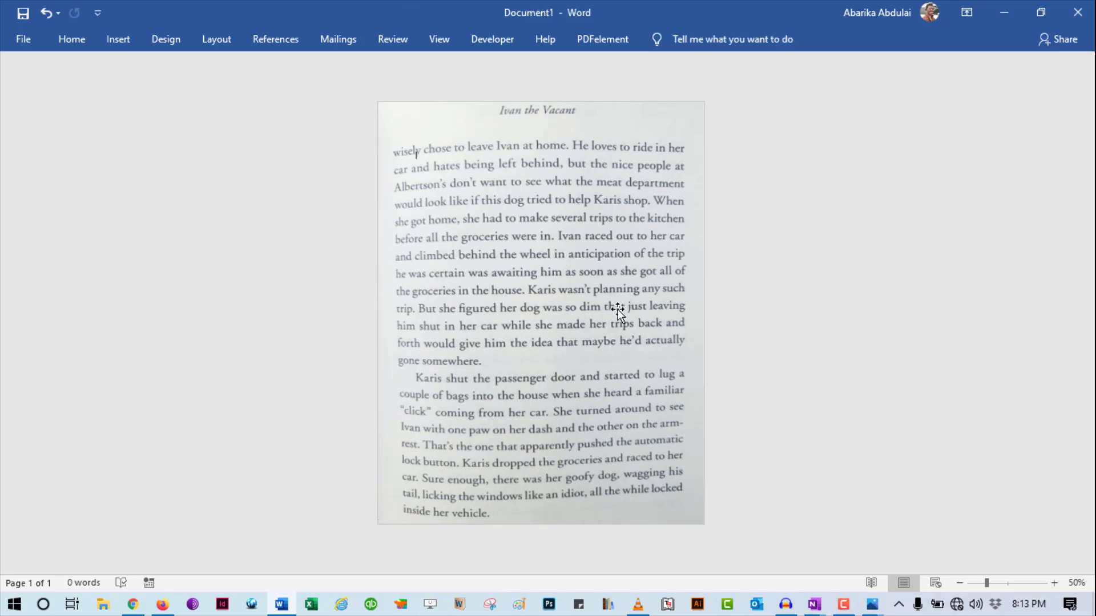
{"action": "scroll", "coordinate": [617, 309], "scroll_direction": "up", "scroll_amount": 2, "text": "ctrl"}
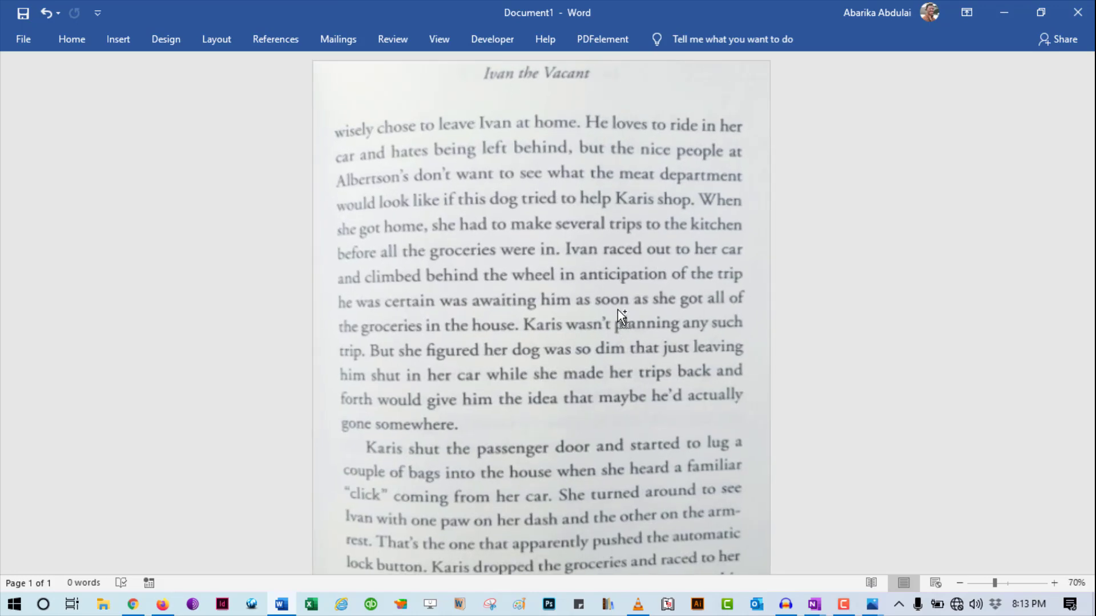
{"action": "scroll", "coordinate": [617, 310], "scroll_direction": "up", "scroll_amount": 1, "text": "ctrl"}
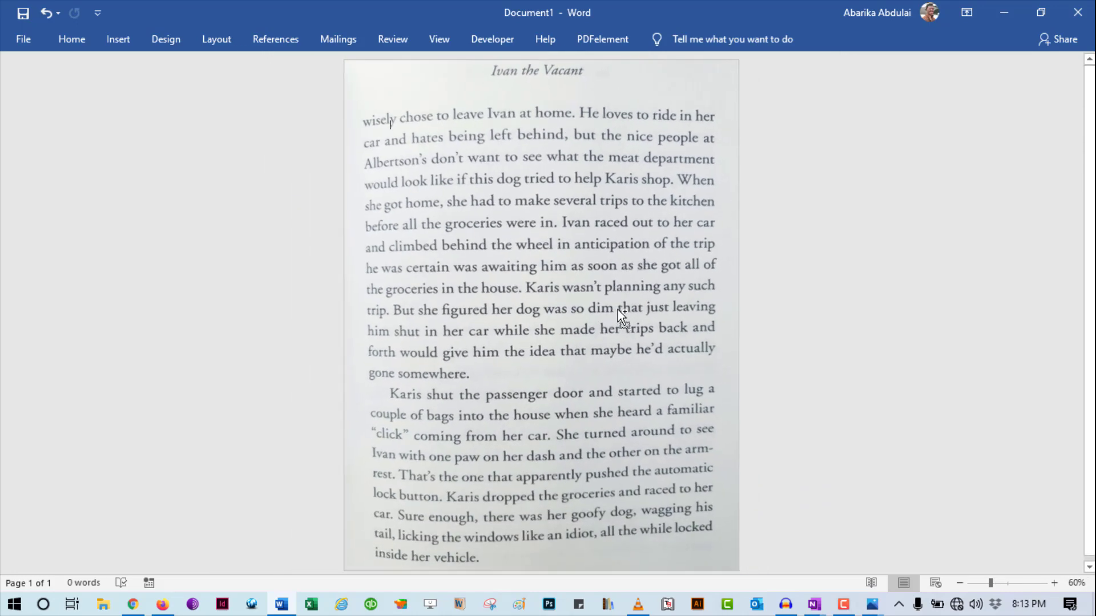
{"action": "scroll", "coordinate": [618, 309], "scroll_direction": "down", "scroll_amount": 2, "text": "ctrl"}
{"action": "key", "text": "ctrl+s"}
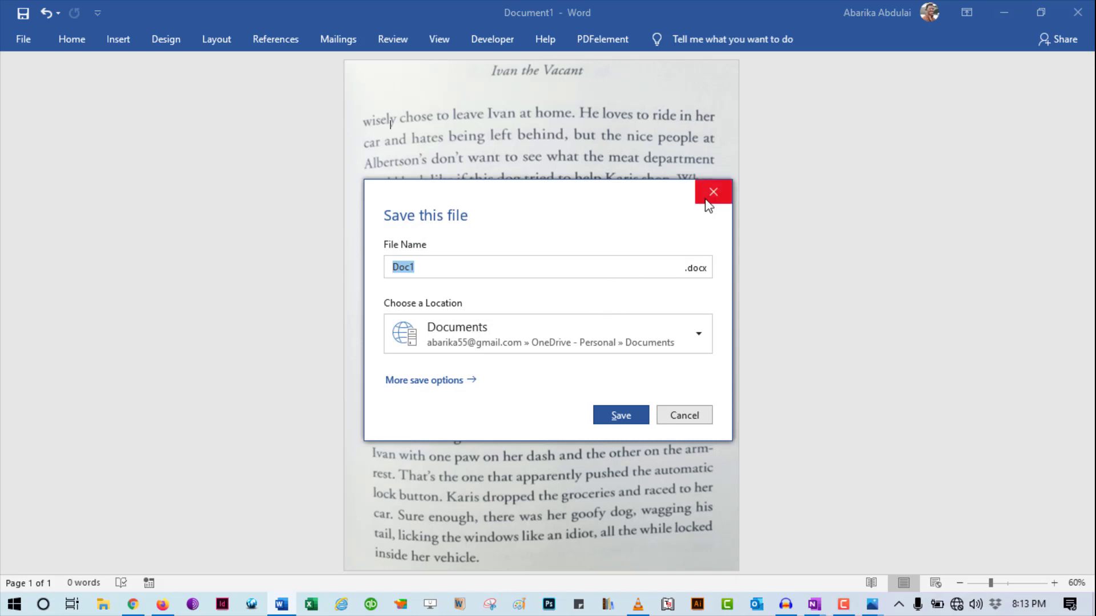
{"action": "left_click", "coordinate": [707, 200]}
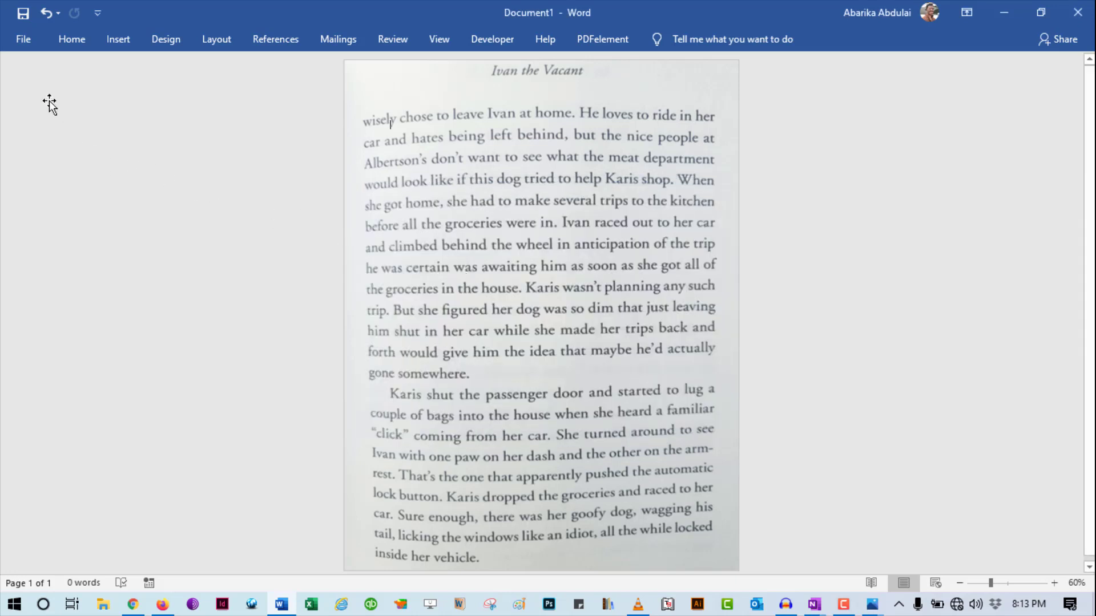
Step: Set up a PDF export to the Desktop with the file name MyPDF
{"action": "left_click", "coordinate": [26, 40]}
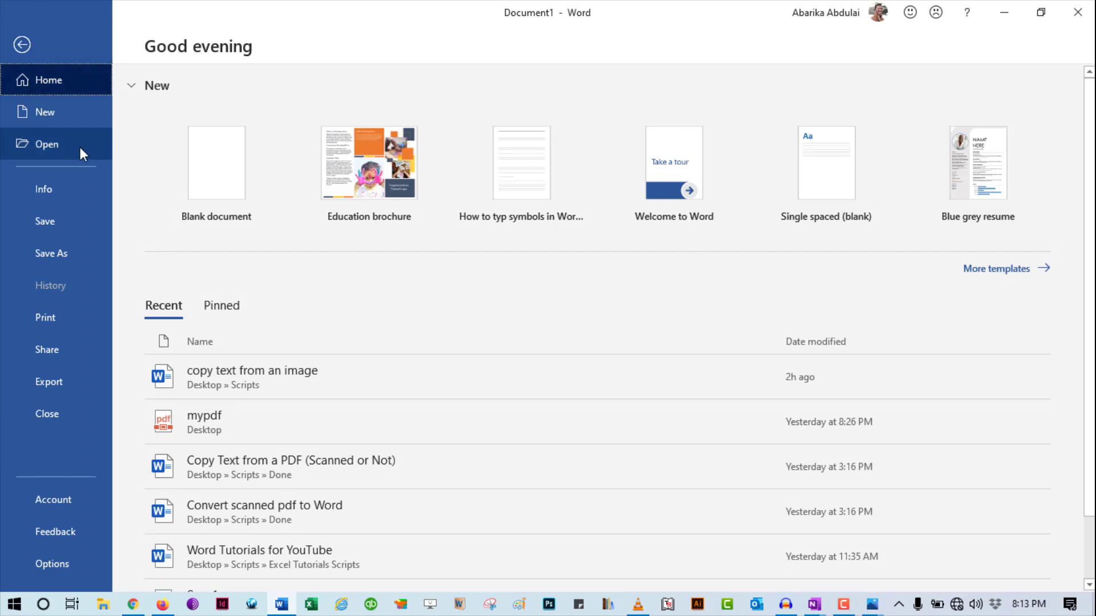
{"action": "left_click", "coordinate": [76, 382]}
{"action": "key", "text": "Escape"}
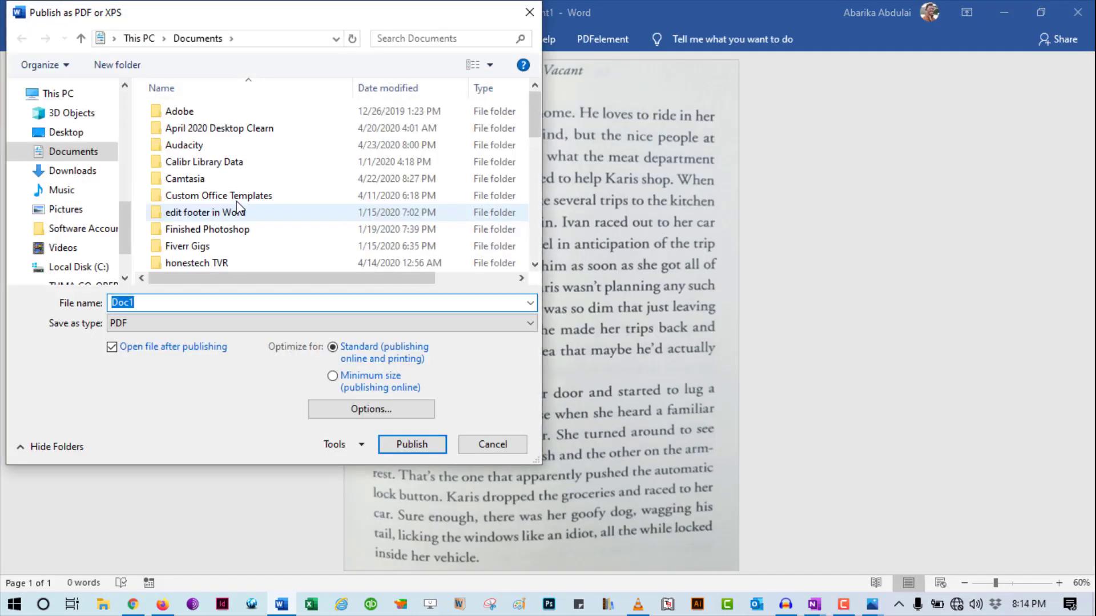
{"action": "left_click", "coordinate": [74, 133]}
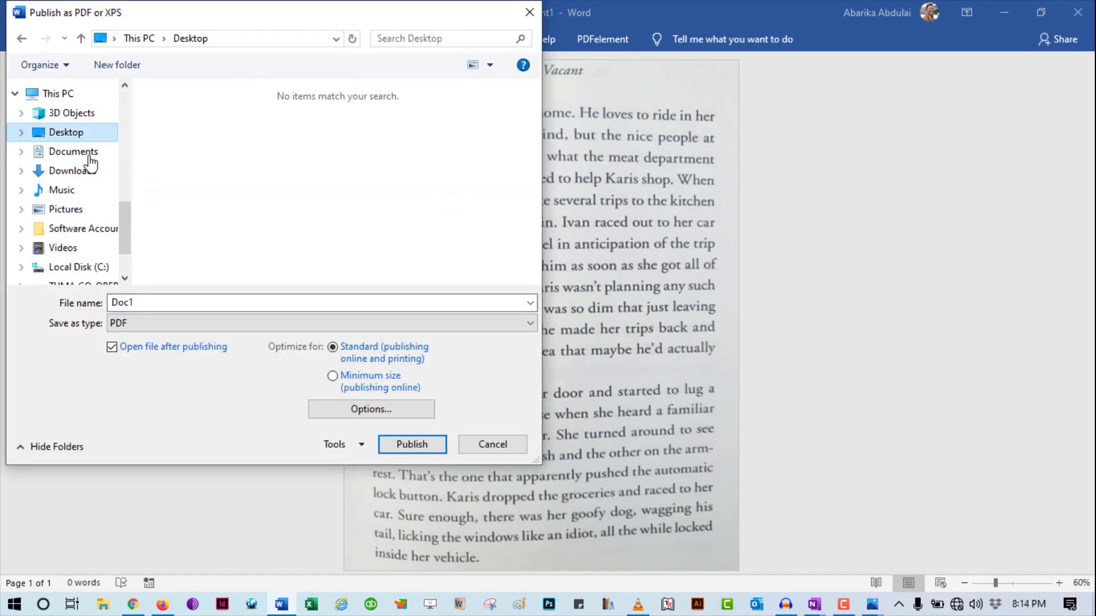
{"action": "left_click", "coordinate": [194, 304]}
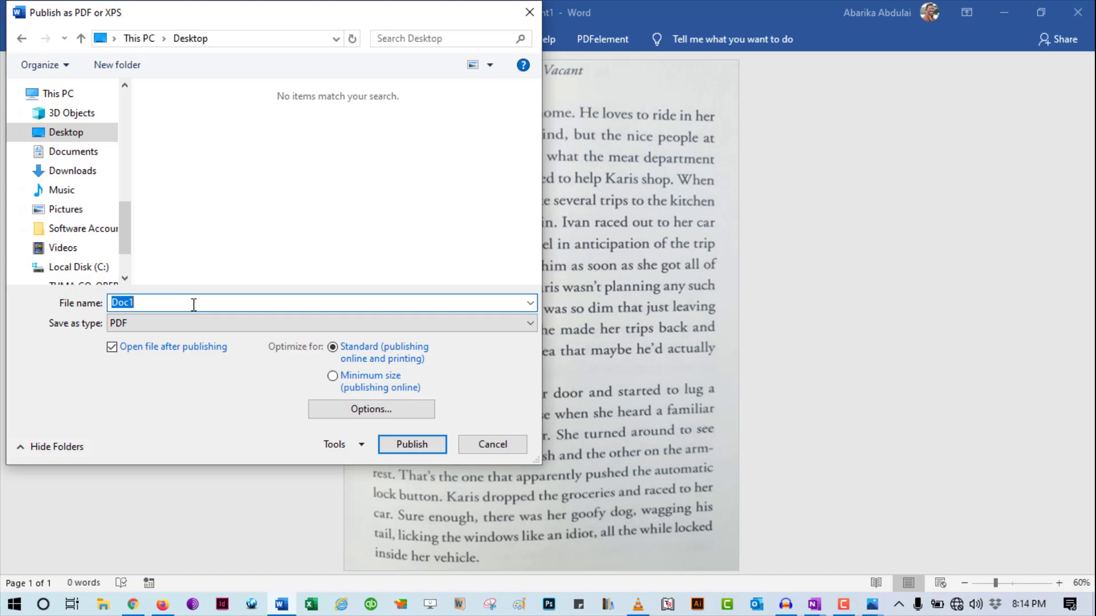
{"action": "type", "text": "MyPDF"}
Step: Publish MyPDF, return to Word, and create a new blank document with Ctrl+N
{"action": "left_click", "coordinate": [390, 445]}
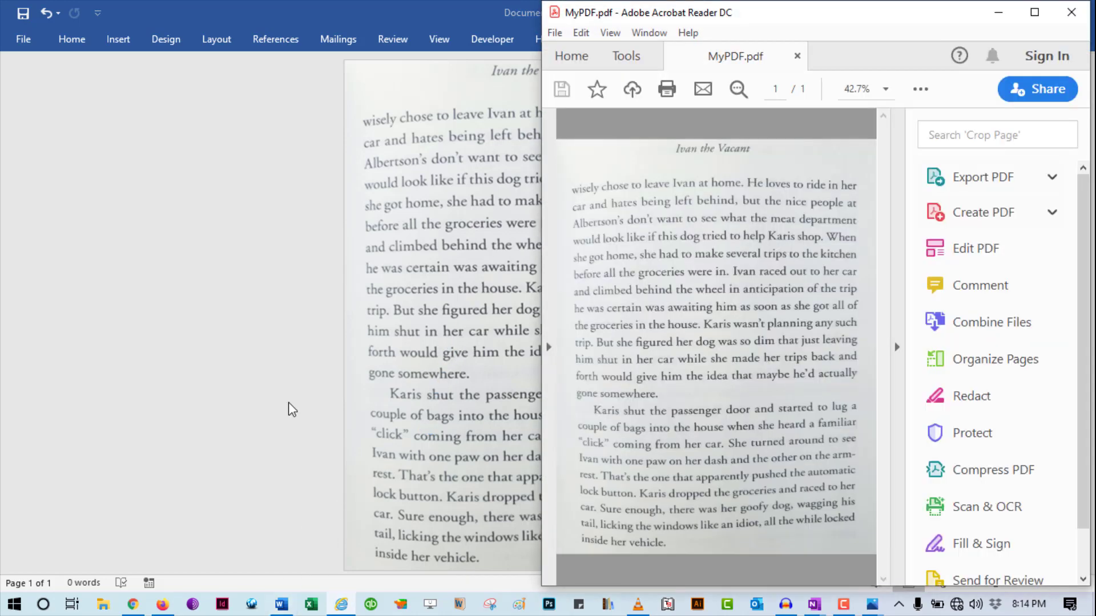
{"action": "left_click", "coordinate": [286, 407]}
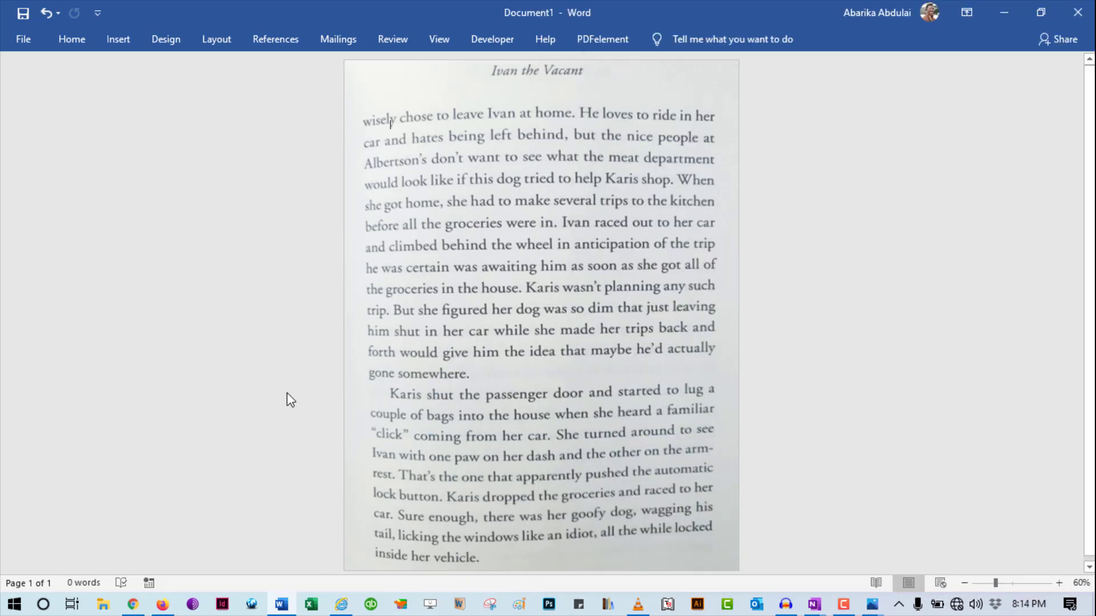
{"action": "key", "text": "ctrl+n"}
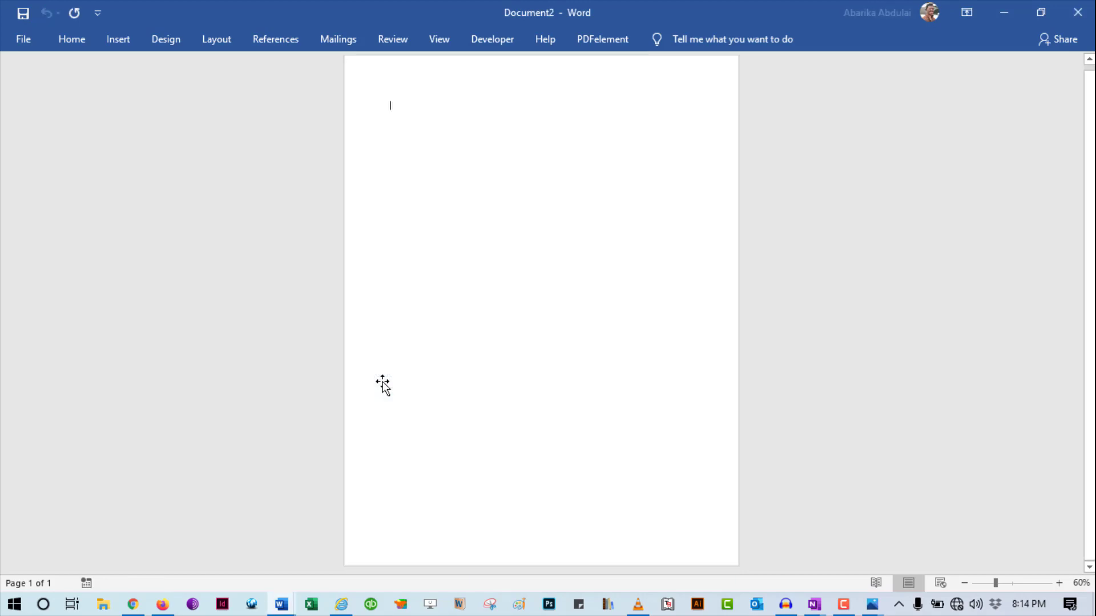
{"action": "scroll", "coordinate": [440, 366], "scroll_direction": "up", "scroll_amount": 4}
{"action": "scroll", "coordinate": [439, 365], "scroll_direction": "down", "scroll_amount": 2}
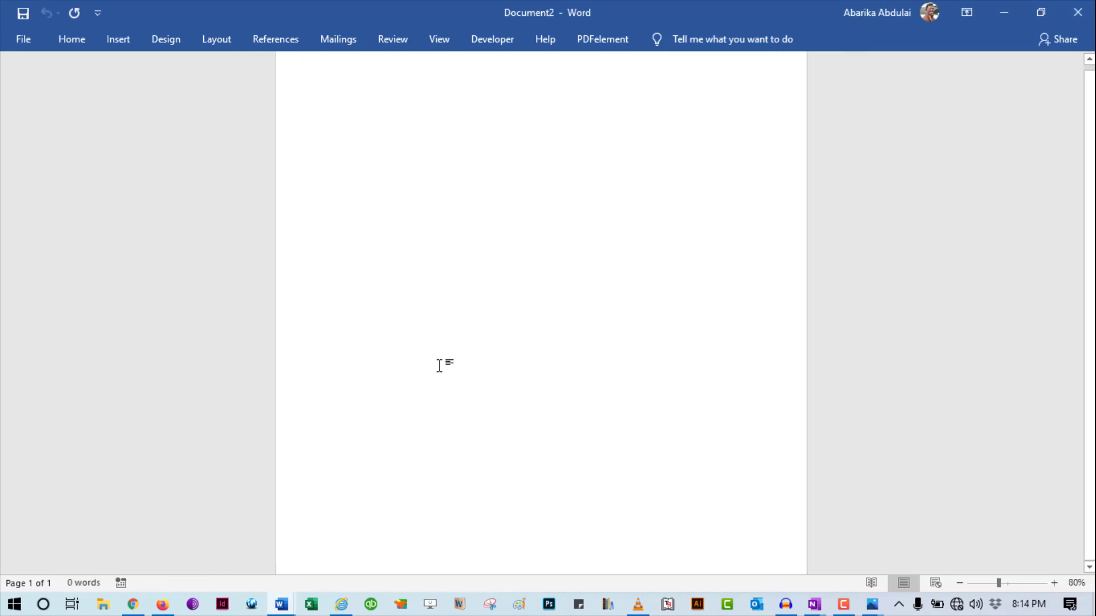
{"action": "scroll", "coordinate": [439, 365], "scroll_direction": "up", "scroll_amount": 2}
{"action": "scroll", "coordinate": [440, 365], "scroll_direction": "down", "scroll_amount": 2}
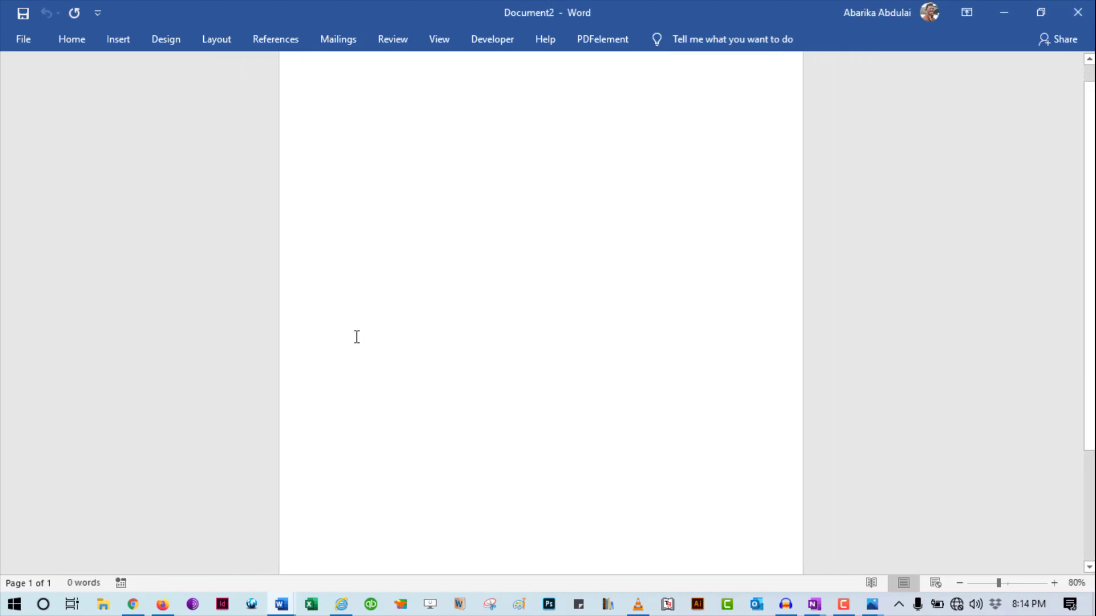
Step: Show the Recent files list on Word's Open screen
{"action": "key", "text": "ctrl+o"}
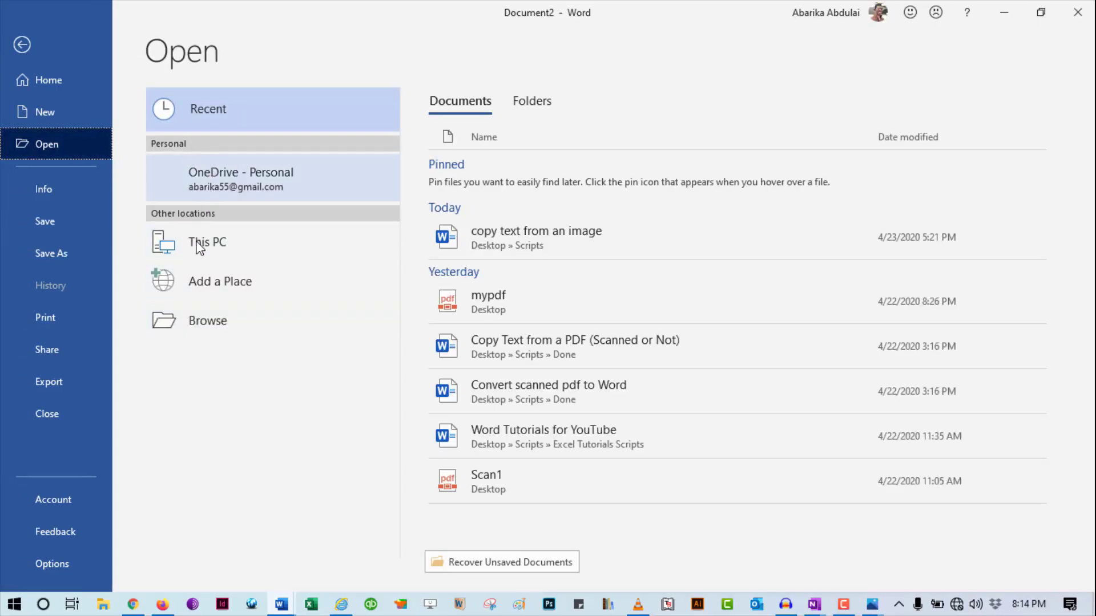
{"action": "left_click", "coordinate": [29, 50]}
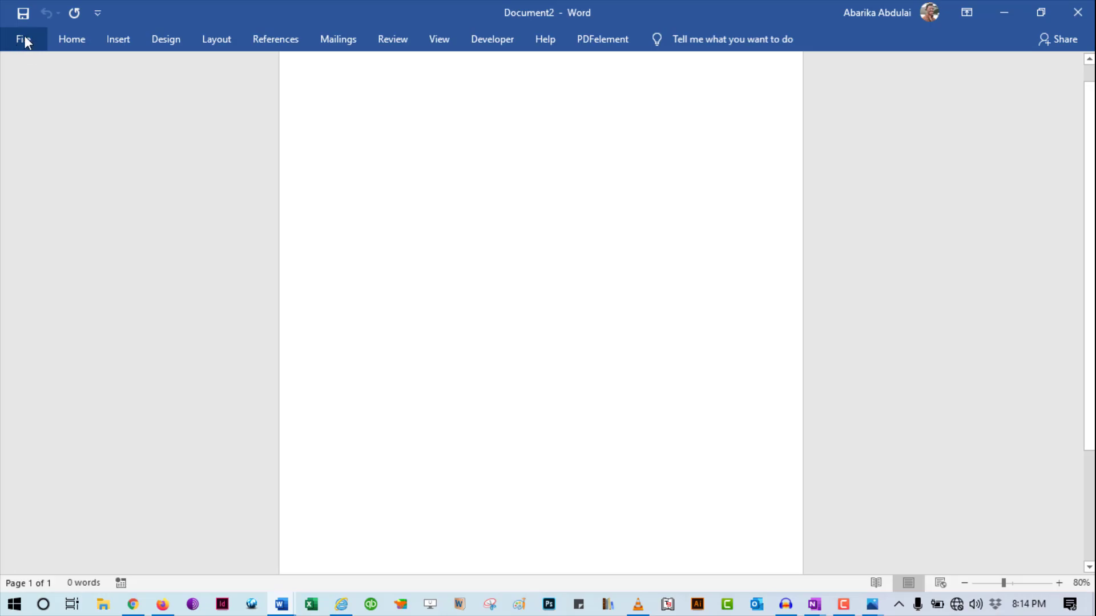
{"action": "left_click", "coordinate": [24, 37]}
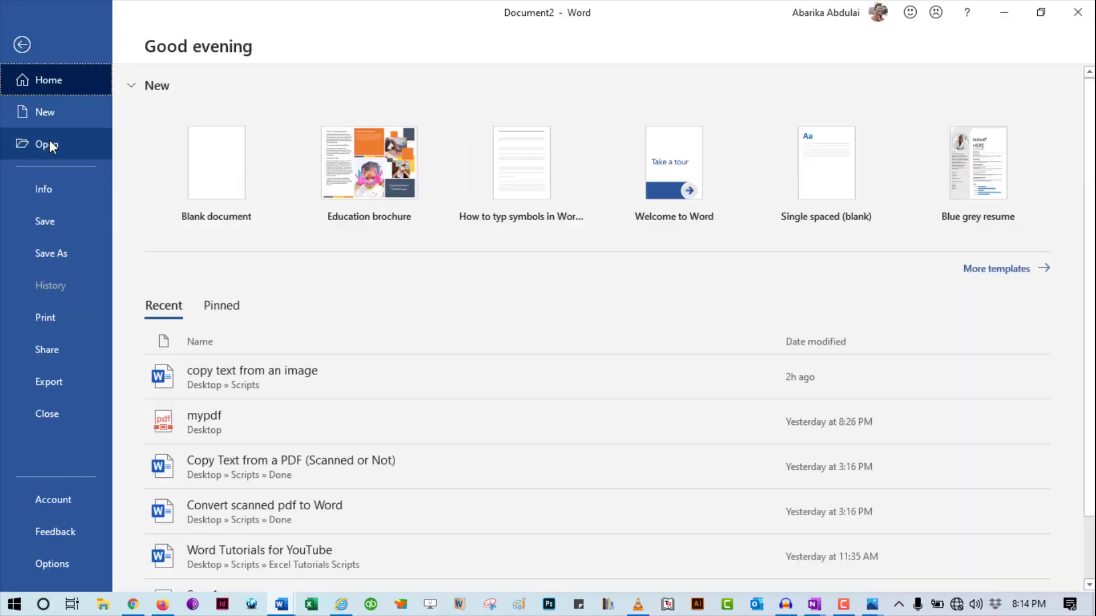
{"action": "left_click", "coordinate": [48, 140]}
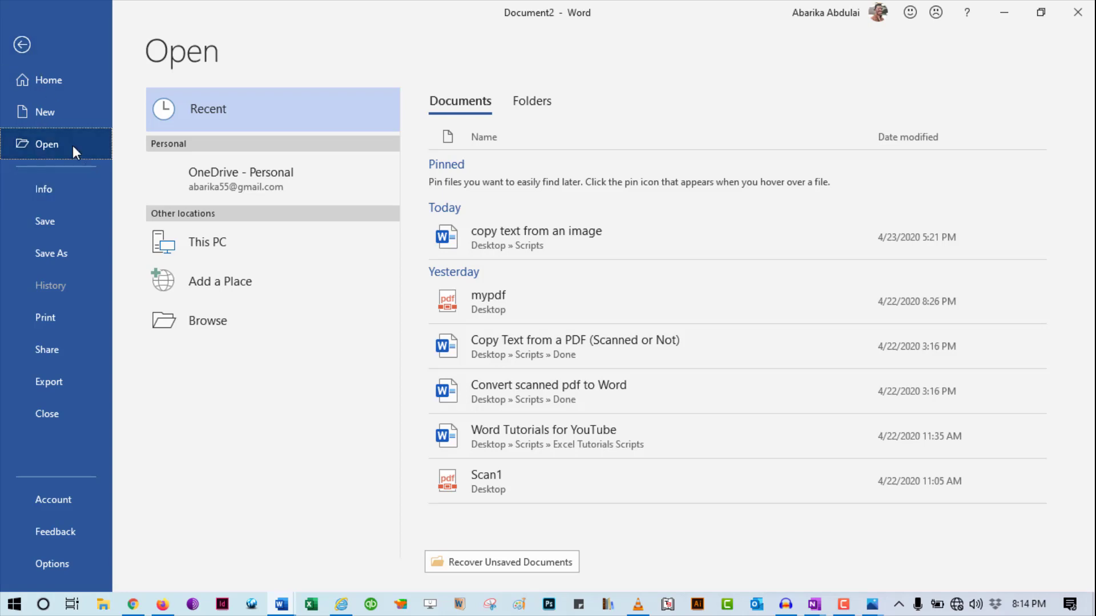
Step: Browse to the Desktop and open MyPDF in Word
{"action": "left_click", "coordinate": [208, 332]}
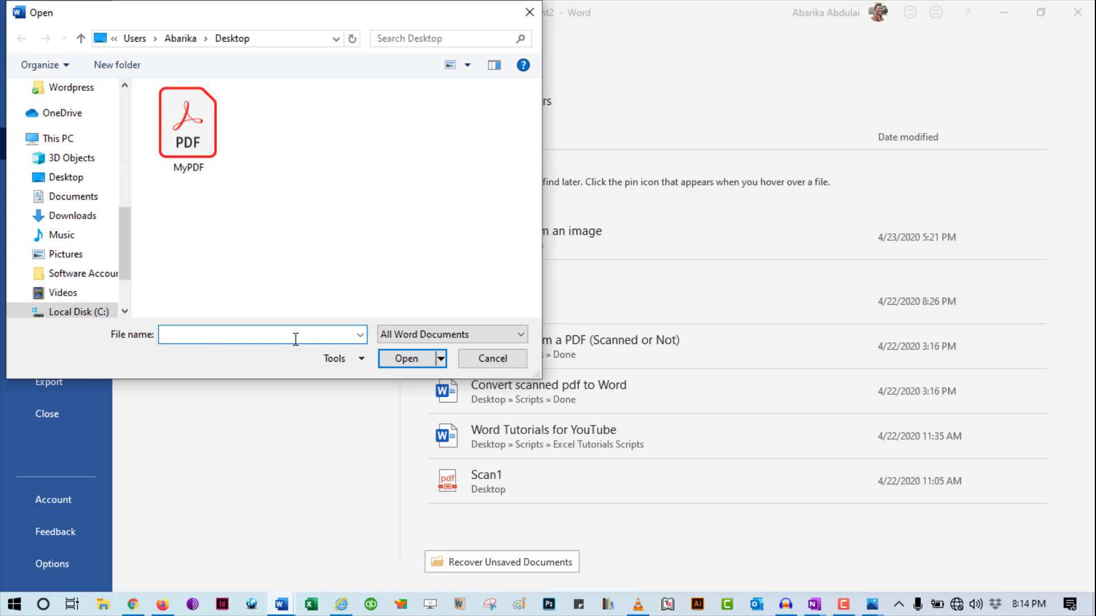
{"action": "left_click", "coordinate": [192, 150]}
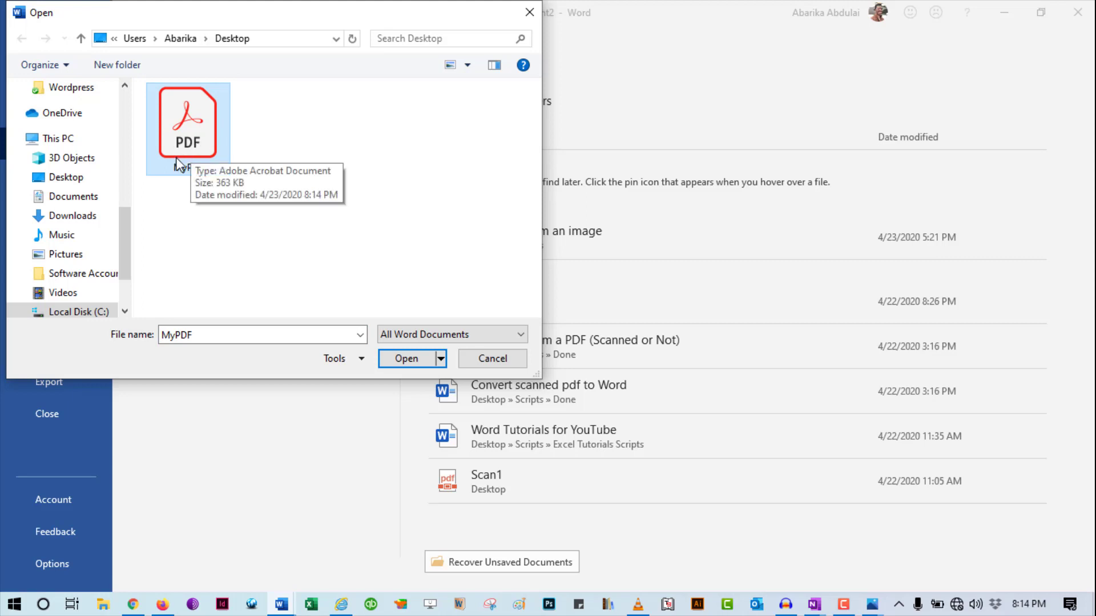
{"action": "left_click", "coordinate": [407, 358]}
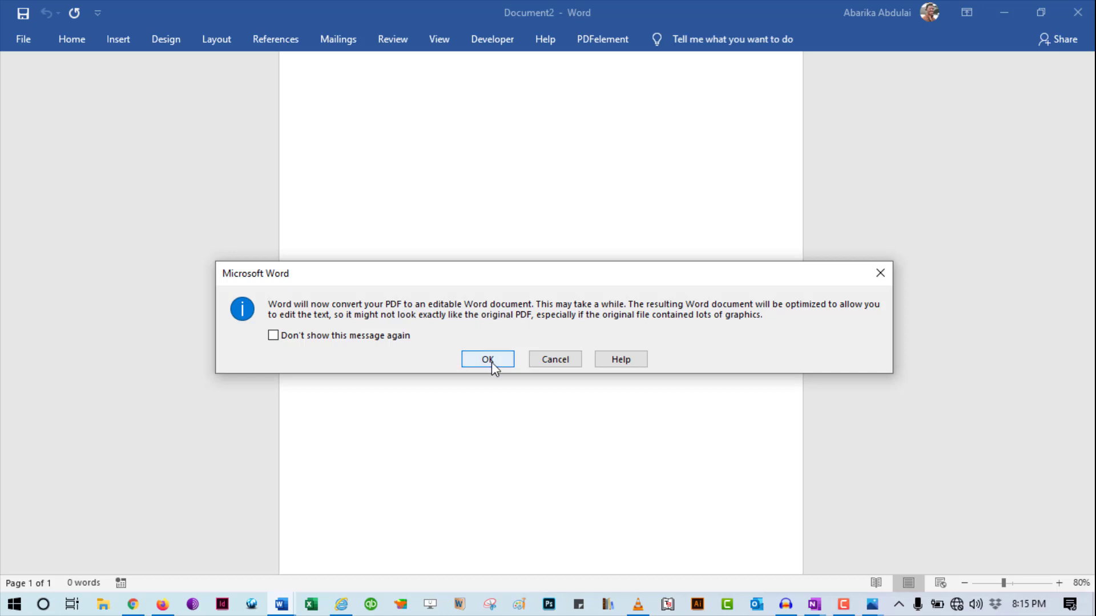
Step: Confirm the PDF conversion and scroll through the converted Ivan the Vacant document
{"action": "left_click", "coordinate": [492, 362]}
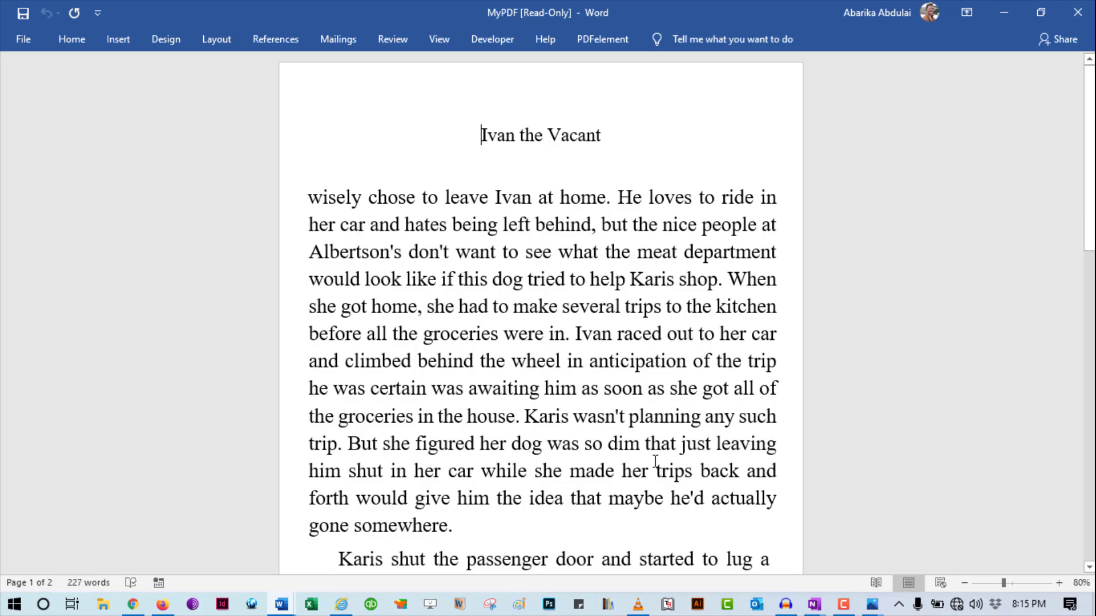
{"action": "scroll", "coordinate": [656, 461], "scroll_direction": "down", "scroll_amount": 1, "text": "ctrl"}
{"action": "scroll", "coordinate": [656, 462], "scroll_direction": "down", "scroll_amount": 2, "text": "ctrl"}
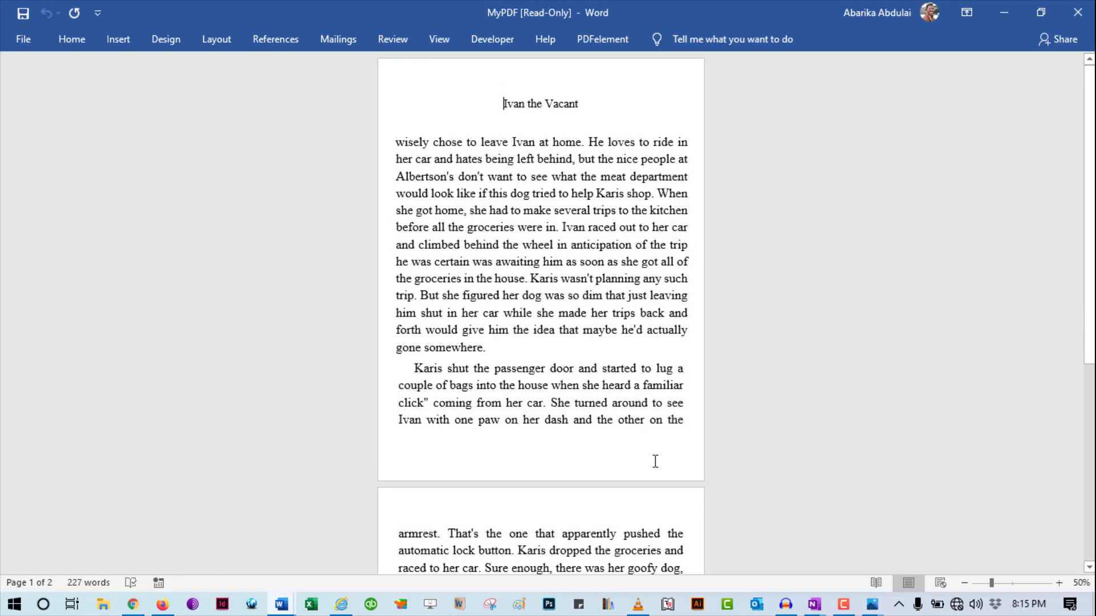
{"action": "scroll", "coordinate": [655, 462], "scroll_direction": "down", "scroll_amount": 3}
{"action": "scroll", "coordinate": [655, 461], "scroll_direction": "up", "scroll_amount": 3}
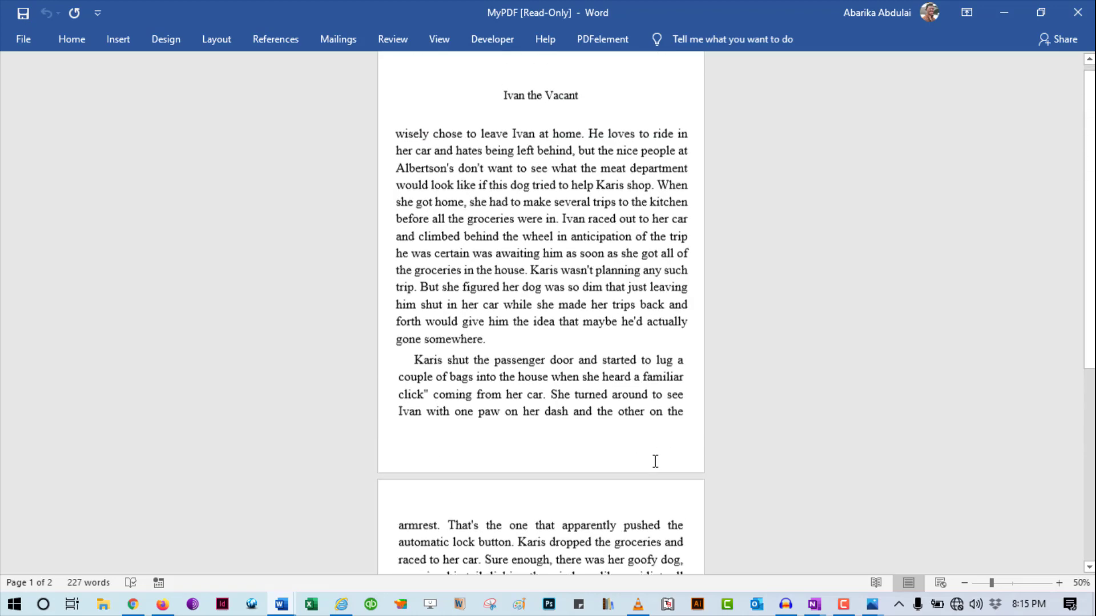
{"action": "scroll", "coordinate": [655, 461], "scroll_direction": "up", "scroll_amount": 1}
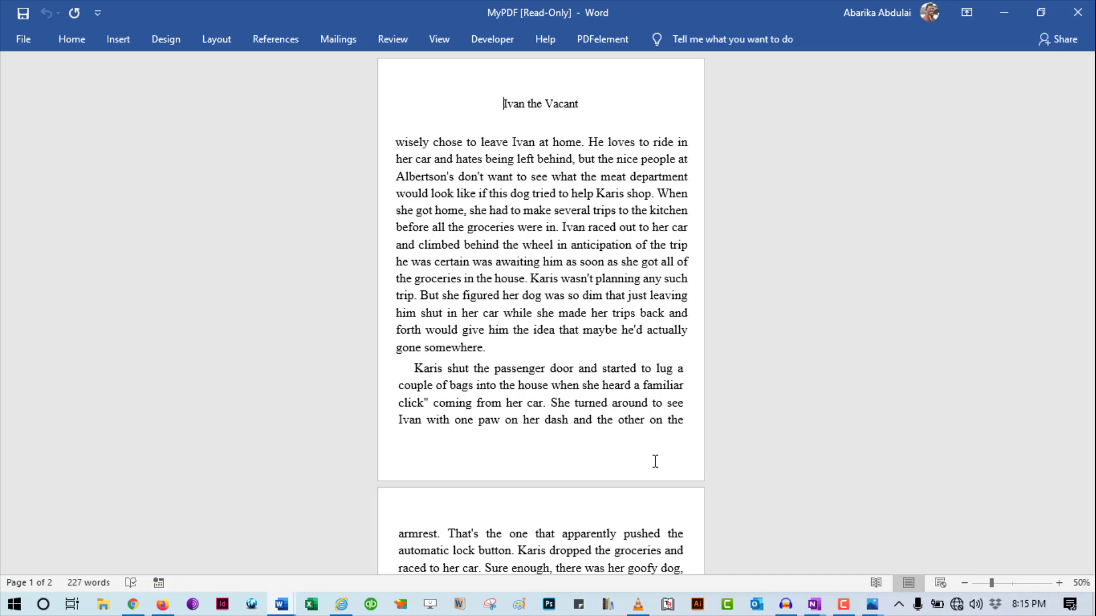
{"action": "scroll", "coordinate": [655, 461], "scroll_direction": "down", "scroll_amount": 1}
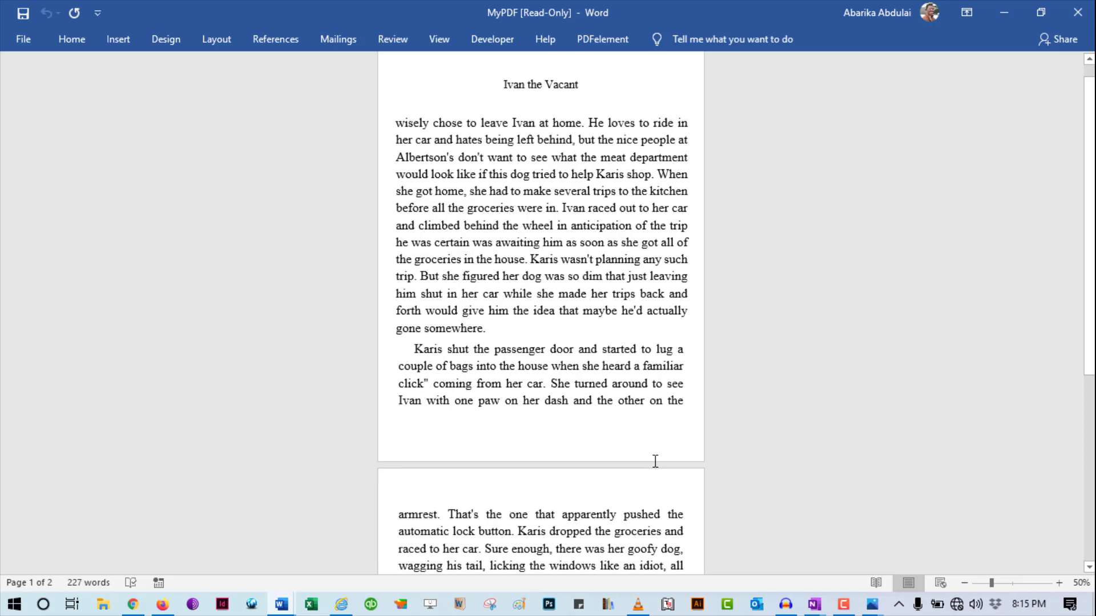
Step: Select a paragraph, the word 'house' and page-2 text to verify they are editable
{"action": "left_click_drag", "start_coordinate": [470, 159], "coordinate": [526, 332]}
{"action": "double_click", "coordinate": [531, 372]}
{"action": "scroll", "coordinate": [532, 372], "scroll_direction": "down", "scroll_amount": 3}
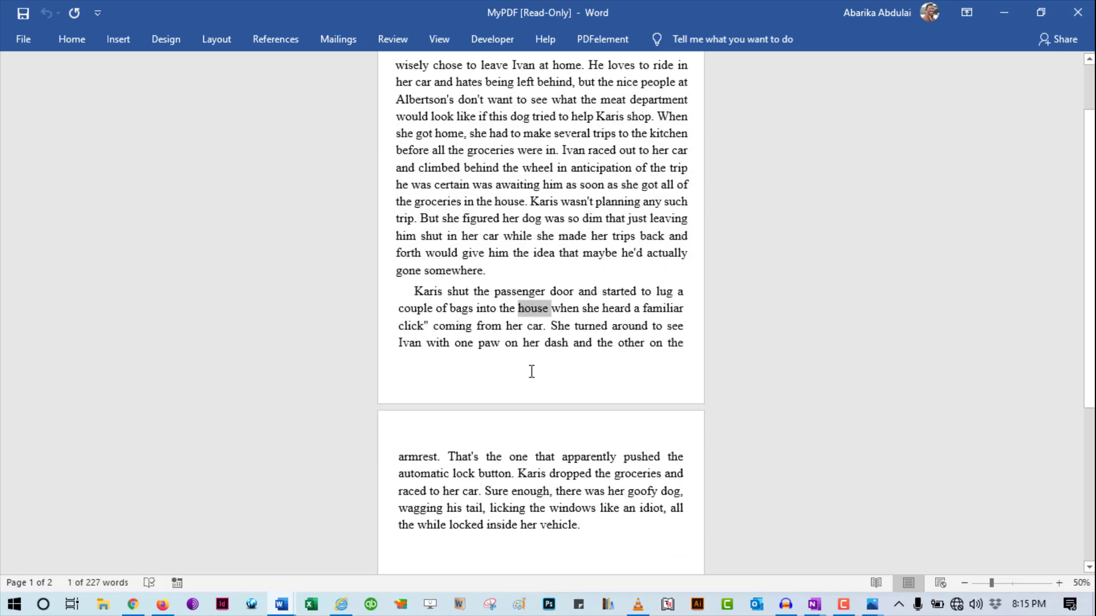
{"action": "left_click_drag", "start_coordinate": [622, 461], "coordinate": [466, 388]}
{"action": "scroll", "coordinate": [466, 388], "scroll_direction": "up", "scroll_amount": 3}
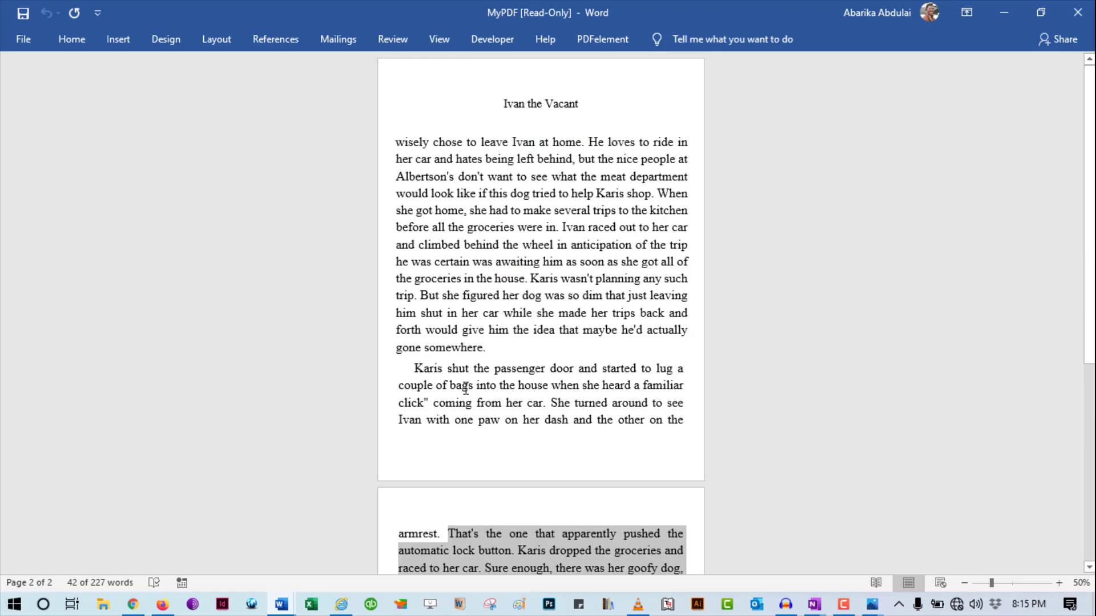
{"action": "left_click", "coordinate": [540, 253]}
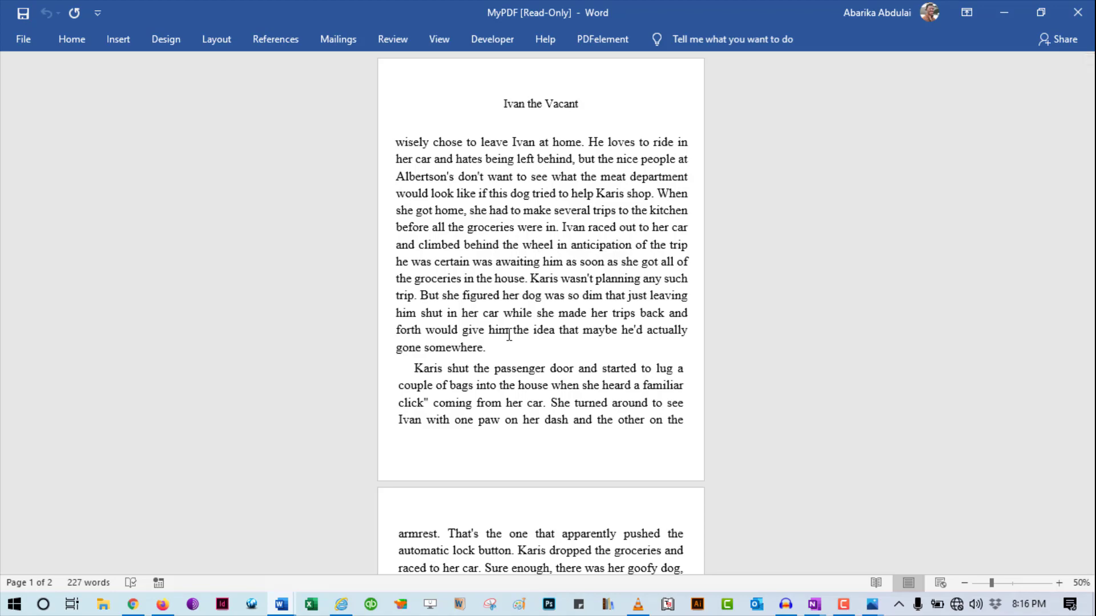
{"action": "scroll", "coordinate": [509, 335], "scroll_direction": "up", "scroll_amount": 2, "text": "ctrl"}
{"action": "scroll", "coordinate": [509, 335], "scroll_direction": "down", "scroll_amount": 2, "text": "ctrl"}
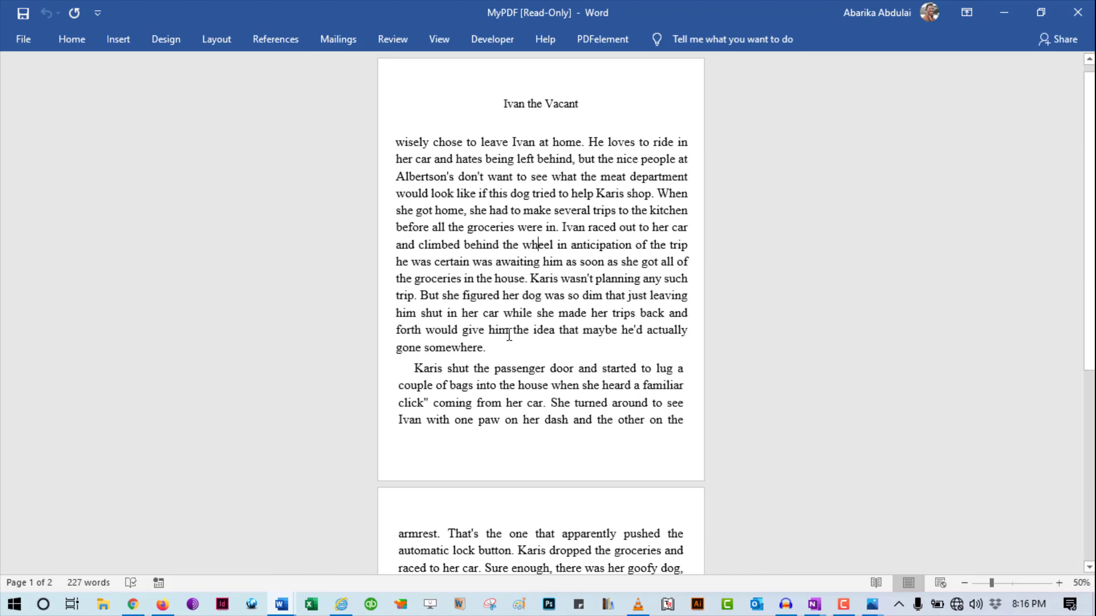
{"action": "scroll", "coordinate": [509, 335], "scroll_direction": "down", "scroll_amount": 1, "text": "ctrl"}
{"action": "scroll", "coordinate": [509, 335], "scroll_direction": "up", "scroll_amount": 1, "text": "ctrl"}
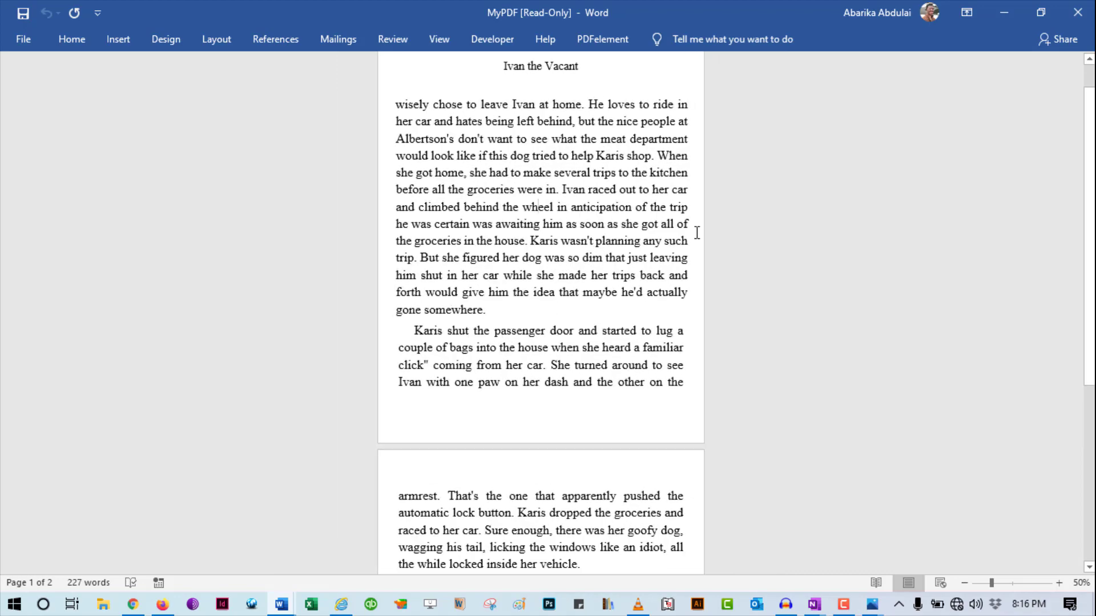